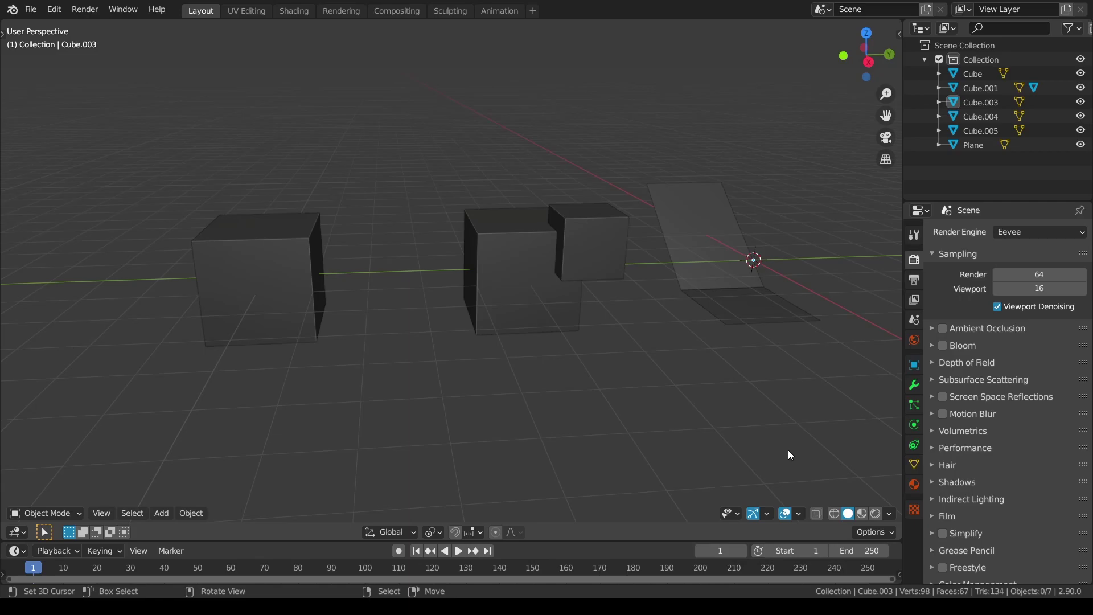
- Open the mesh of the cube with unevenly spaced vertical edge loops in Edit Mode
{"action": "middle_click_drag", "start_coordinate": [380, 336], "coordinate": [529, 336], "text": "shift"}
{"action": "scroll", "coordinate": [490, 319], "scroll_direction": "up", "scroll_amount": 1}
{"action": "right_click", "coordinate": [462, 303]}
{"action": "middle_click_drag", "start_coordinate": [416, 302], "coordinate": [414, 301]}
{"action": "scroll", "coordinate": [414, 300], "scroll_direction": "up", "scroll_amount": 1}
{"action": "key", "text": "ctrl+Tab"}
{"action": "middle_click_drag", "start_coordinate": [532, 315], "coordinate": [490, 339]}
{"action": "scroll", "coordinate": [471, 347], "scroll_direction": "up", "scroll_amount": 1}
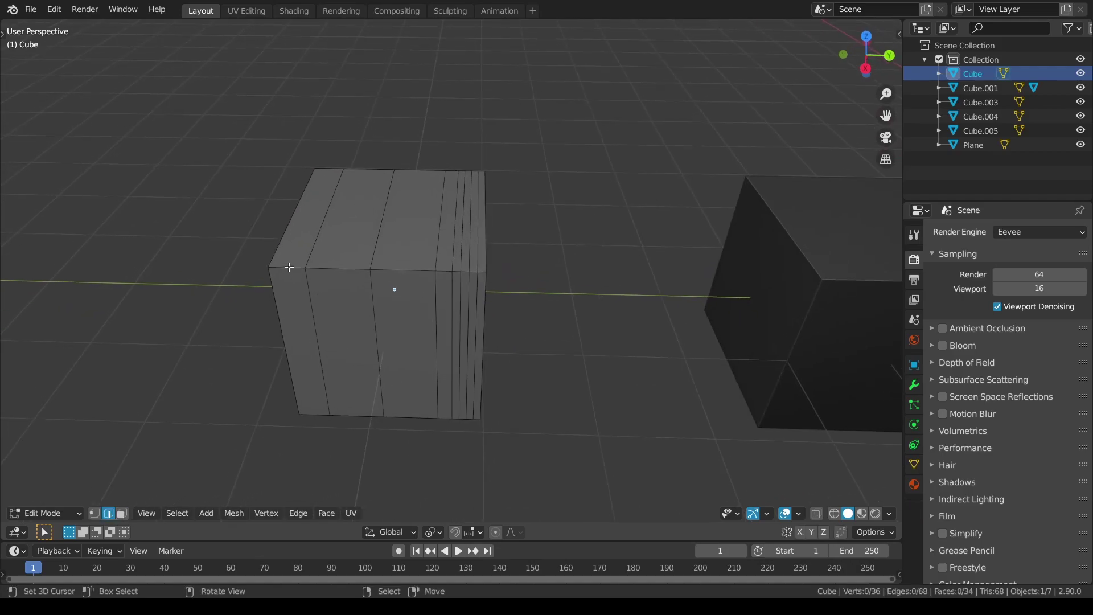
{"action": "middle_click_drag", "start_coordinate": [289, 267], "coordinate": [489, 263]}
- Pick the shortest vertex path along the cube's near top edge and clear the selection
{"action": "key", "text": "1"}
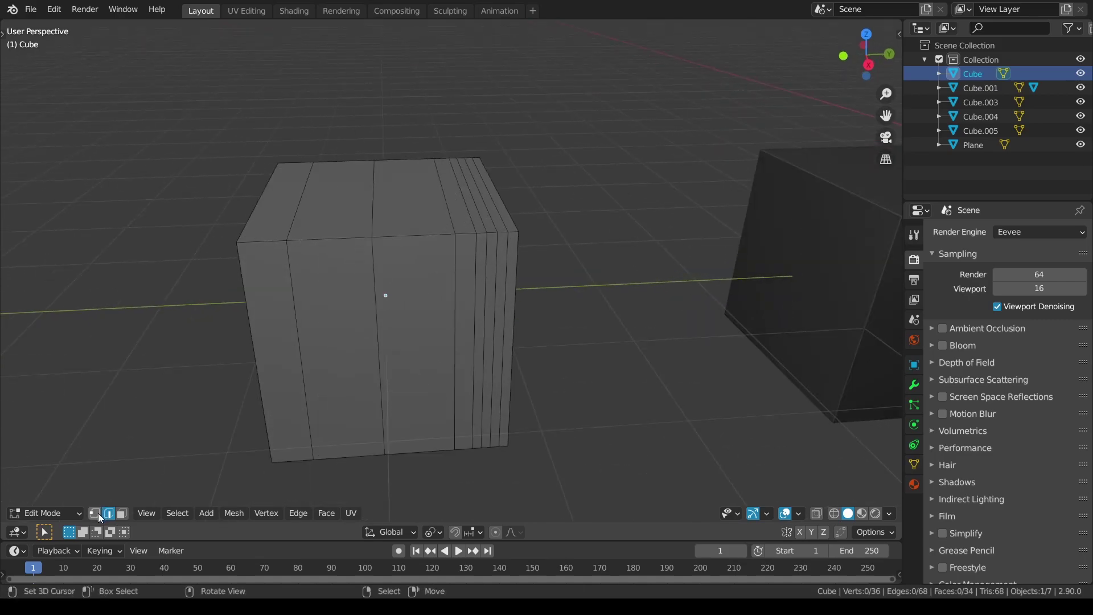
{"action": "left_click", "coordinate": [239, 243]}
{"action": "left_click", "coordinate": [519, 232], "text": "ctrl"}
{"action": "middle_click_drag", "start_coordinate": [518, 232], "coordinate": [519, 258]}
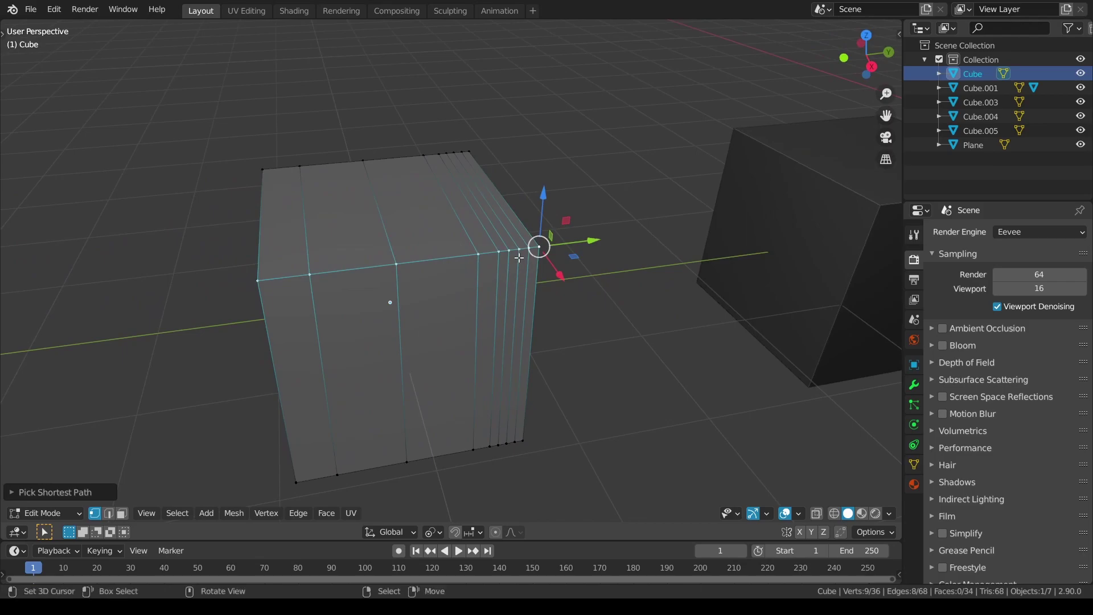
{"action": "mouse_move", "coordinate": [415, 262]}
{"action": "middle_mouse_down"}
{"action": "mouse_move", "coordinate": [478, 247]}
{"action": "mouse_move", "coordinate": [411, 254]}
{"action": "middle_mouse_up"}
{"action": "key", "text": "a"}
{"action": "key", "text": "alt+a"}
{"action": "left_click", "coordinate": [475, 420], "text": "alt"}
{"action": "key", "text": "g"}
{"action": "key", "text": "g"}
{"action": "right_click", "coordinate": [501, 302]}
{"action": "middle_click_drag", "start_coordinate": [501, 302], "coordinate": [495, 307]}
{"action": "key", "text": "a"}
{"action": "key", "text": "alt+a"}
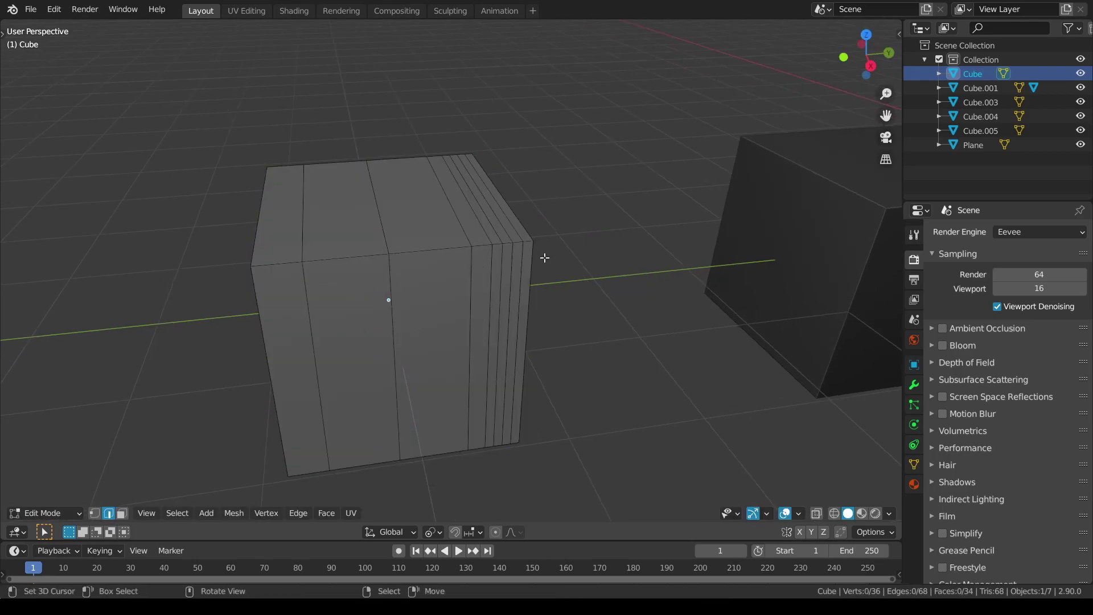
- Select the whole edge path along the cube's near top edge and distribute its vertices evenly with Space
{"action": "left_click", "coordinate": [280, 265]}
{"action": "middle_click_drag", "start_coordinate": [280, 264], "coordinate": [484, 273]}
{"action": "left_click", "coordinate": [495, 245], "text": "ctrl"}
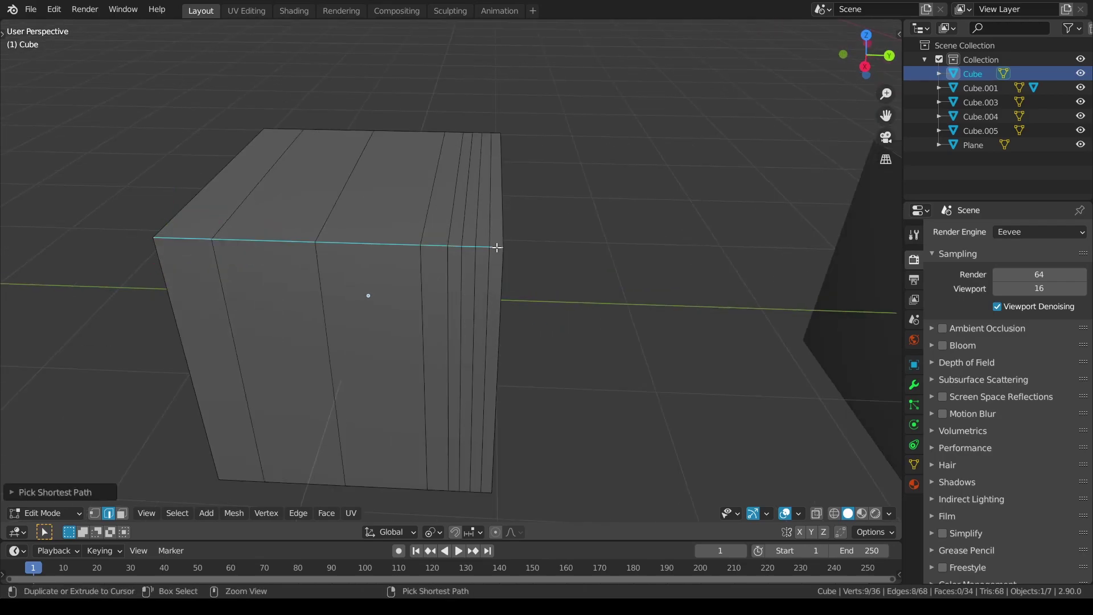
{"action": "key", "text": "q"}
{"action": "left_click", "coordinate": [627, 251]}
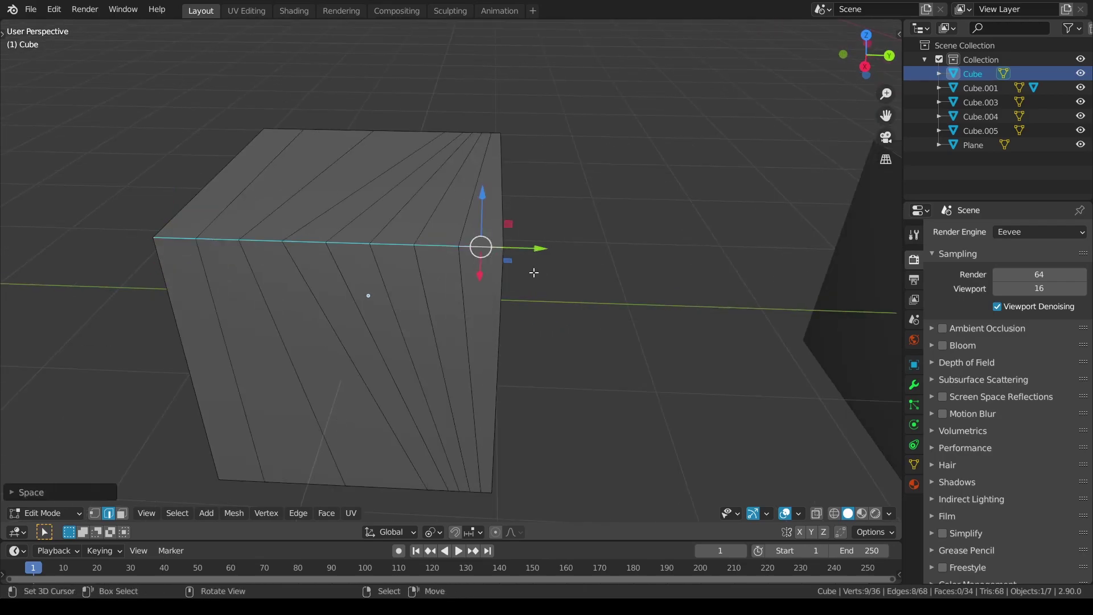
- Distribute the vertices evenly with Space along the cube's far top edge and near bottom edge, then clear the selection
{"action": "middle_click_drag", "start_coordinate": [534, 273], "coordinate": [522, 254]}
{"action": "left_click", "coordinate": [241, 150], "text": "alt"}
{"action": "key", "text": "q"}
{"action": "left_click", "coordinate": [733, 183]}
{"action": "right_click", "coordinate": [415, 497], "text": "alt"}
{"action": "key", "text": "q"}
{"action": "left_click", "coordinate": [756, 407]}
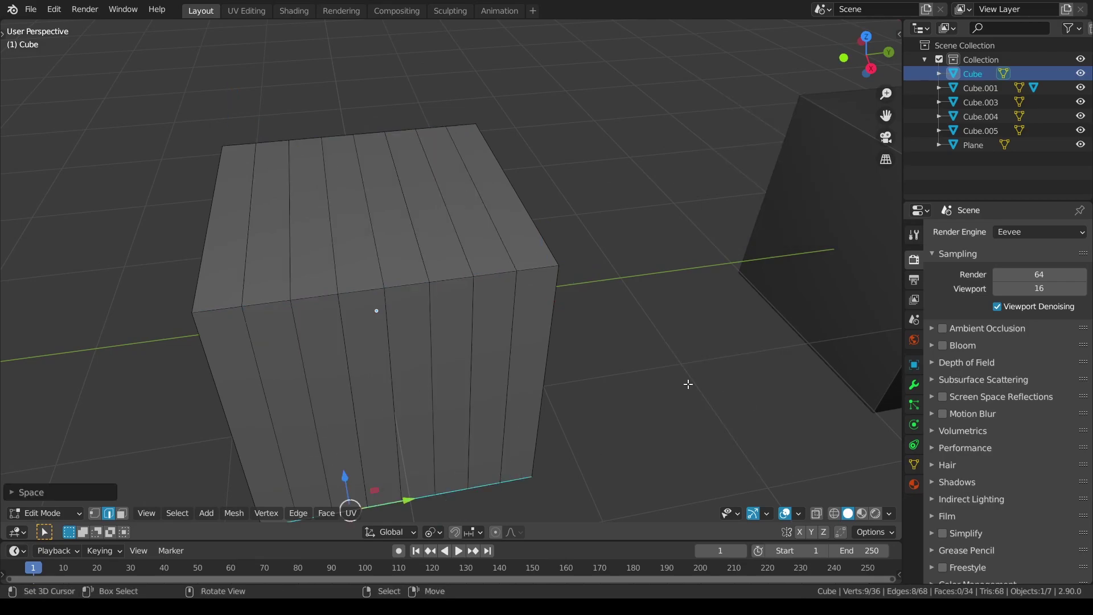
{"action": "middle_click_drag", "start_coordinate": [703, 390], "coordinate": [667, 356]}
{"action": "key", "text": "a"}
{"action": "key", "text": "alt+a"}
{"action": "middle_click_drag", "start_coordinate": [598, 326], "coordinate": [586, 310]}
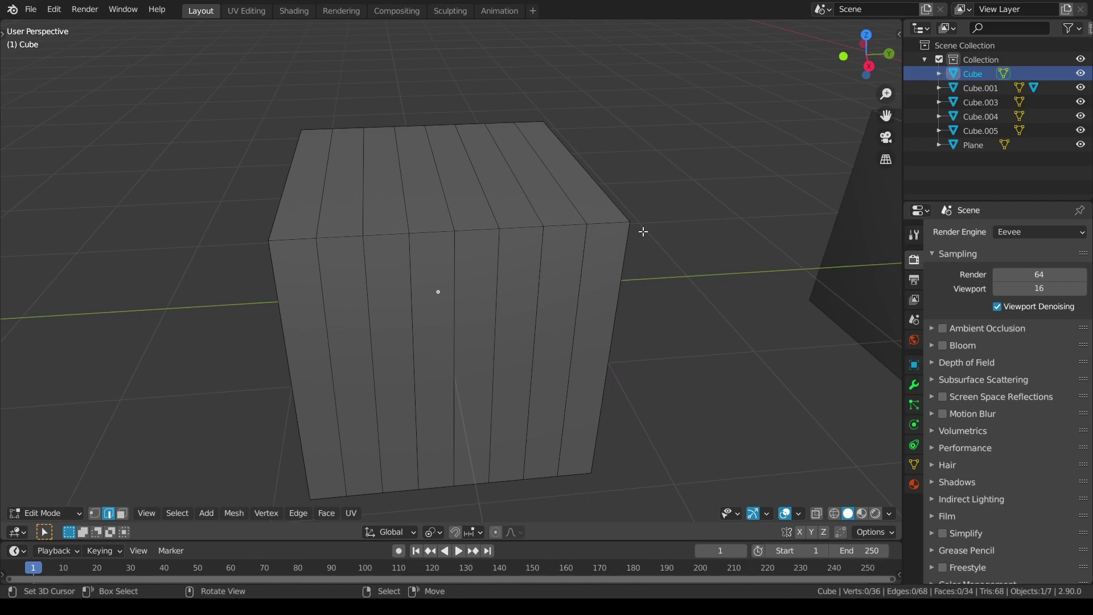
{"action": "middle_click_drag", "start_coordinate": [529, 233], "coordinate": [493, 234]}
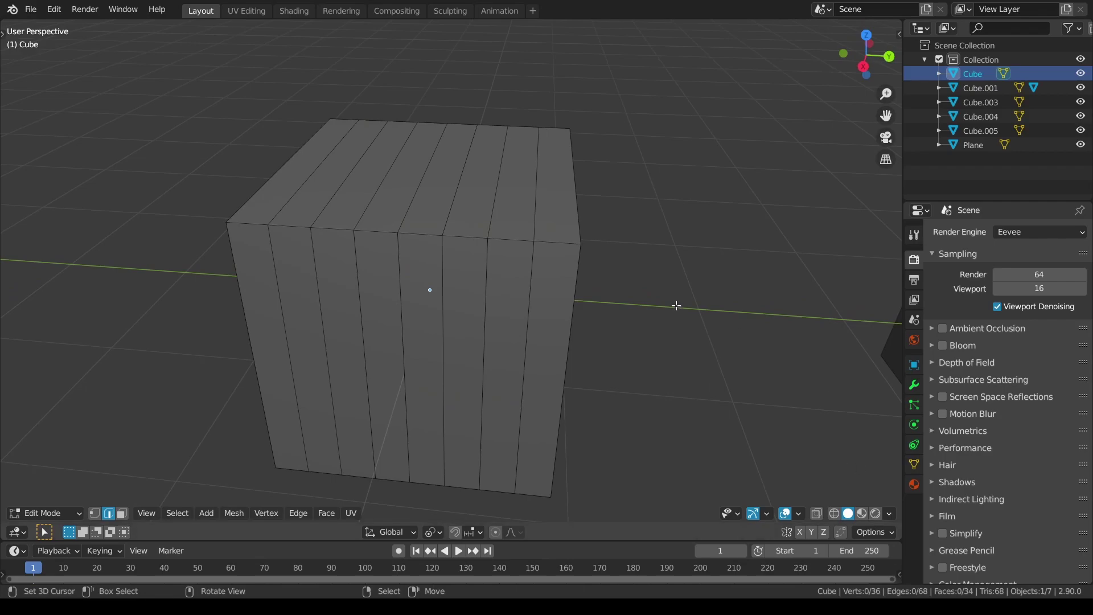
- Slide the cube's top corner edge on the +Y side partway down the side face
{"action": "left_click", "coordinate": [574, 191]}
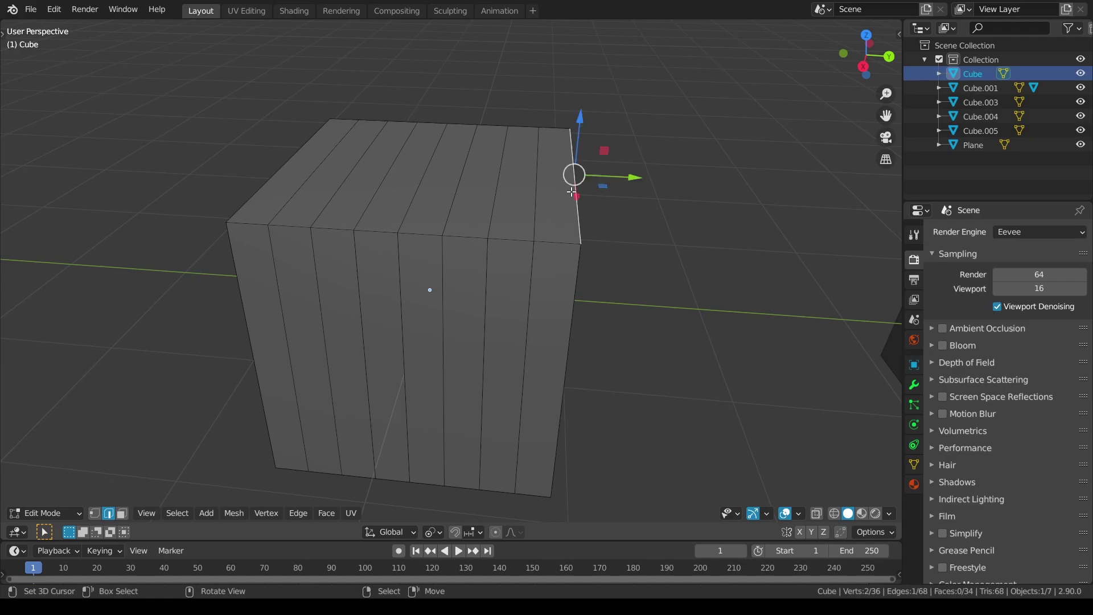
{"action": "middle_click_drag", "start_coordinate": [611, 192], "coordinate": [625, 185]}
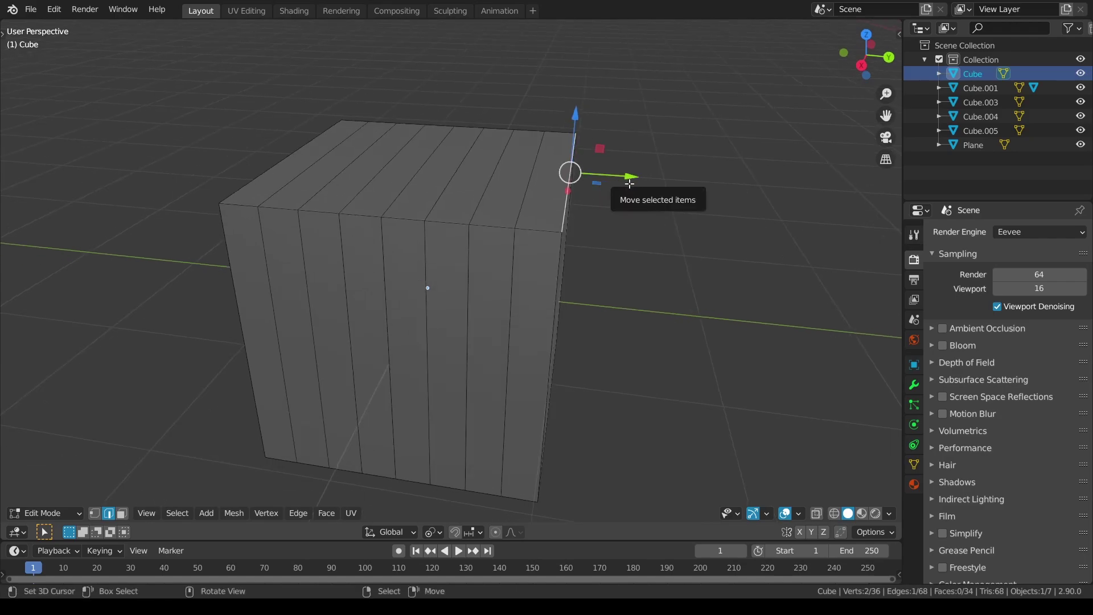
{"action": "key", "text": "g"}
{"action": "key", "text": "g"}
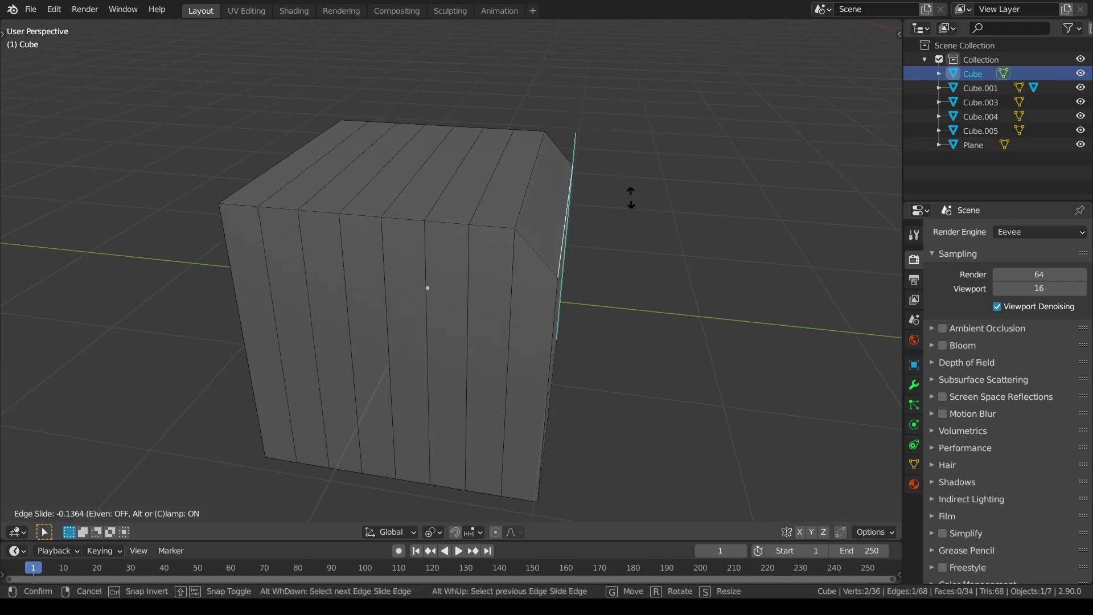
{"action": "left_click", "coordinate": [631, 197]}
- Slide the neighbouring top edge beside the slanted corner to soften the slope
{"action": "middle_click_drag", "start_coordinate": [583, 227], "coordinate": [552, 217]}
{"action": "key", "text": "a"}
{"action": "key", "text": "a"}
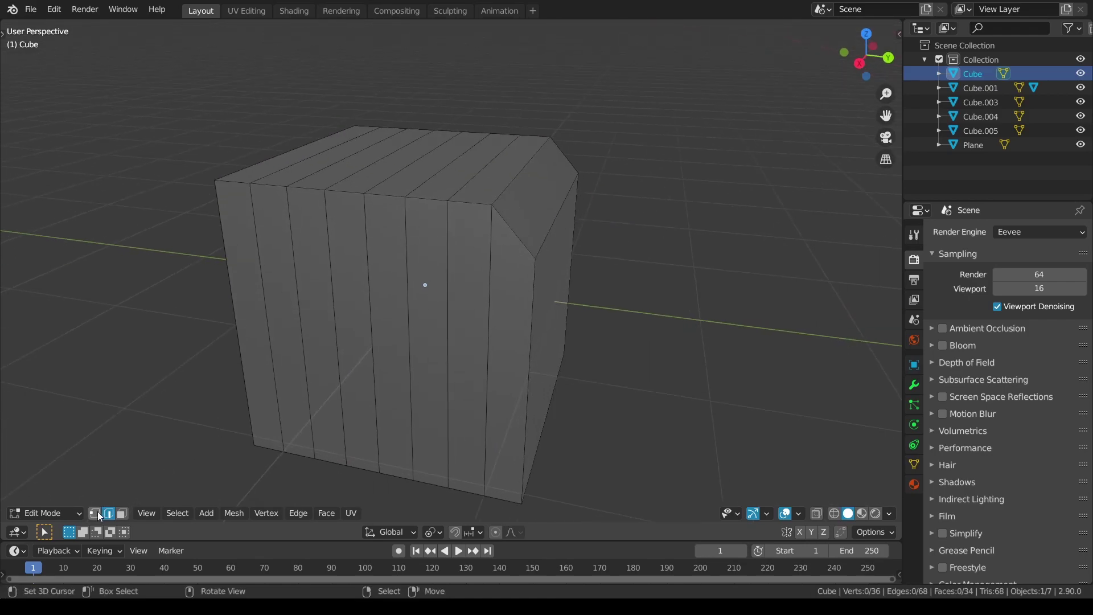
{"action": "left_click", "coordinate": [515, 200]}
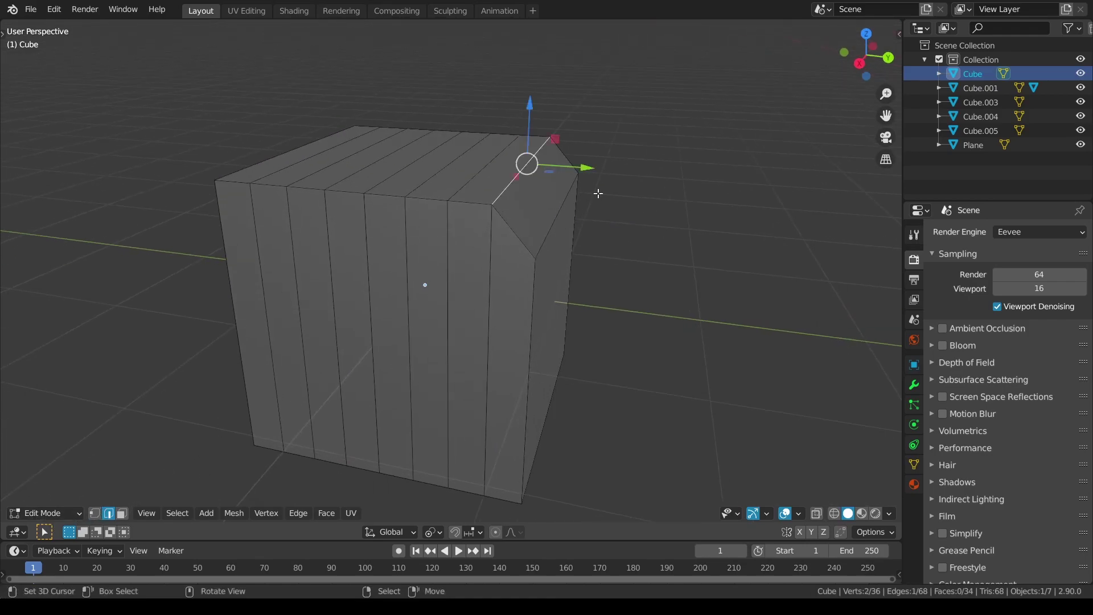
{"action": "key", "text": "g"}
{"action": "key", "text": "g"}
{"action": "left_click", "coordinate": [608, 203]}
- Shape the rounded corner further by sliding and shifting the next top edges inward from the slope
{"action": "right_click", "coordinate": [484, 186]}
{"action": "middle_click_drag", "start_coordinate": [538, 196], "coordinate": [516, 108]}
{"action": "key", "text": "g"}
{"action": "key", "text": "g"}
{"action": "left_click", "coordinate": [576, 200]}
{"action": "left_click_drag", "start_coordinate": [517, 108], "coordinate": [517, 100]}
{"action": "right_click", "coordinate": [548, 161]}
{"action": "mouse_move", "coordinate": [544, 160]}
{"action": "middle_mouse_down"}
{"action": "mouse_move", "coordinate": [552, 170]}
{"action": "mouse_move", "coordinate": [540, 172]}
{"action": "middle_mouse_up"}
{"action": "left_click_drag", "start_coordinate": [543, 129], "coordinate": [544, 126]}
{"action": "middle_click_drag", "start_coordinate": [555, 152], "coordinate": [533, 158]}
- Undo the edge slides on the cube's +Y top corner
{"action": "key", "text": "ctrl+z"}
{"action": "key", "text": "ctrl+z"}
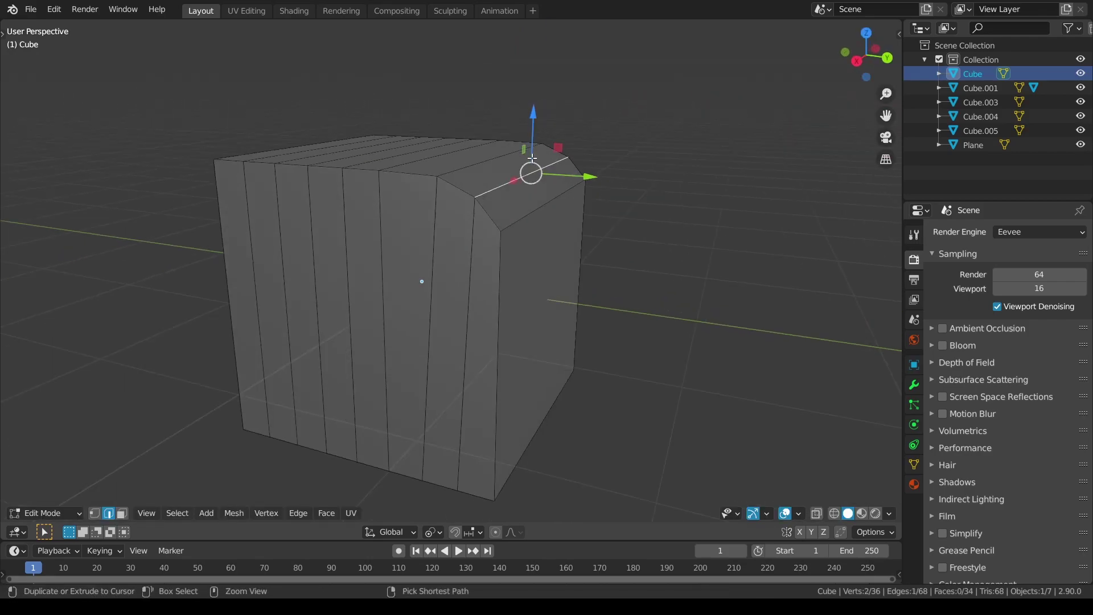
{"action": "key", "text": "ctrl+z"}
{"action": "key", "text": "ctrl+z"}
{"action": "key", "text": "ctrl+z"}
{"action": "key", "text": "ctrl+z"}
{"action": "key", "text": "ctrl+z"}
{"action": "key", "text": "ctrl+z"}
{"action": "key", "text": "ctrl+z"}
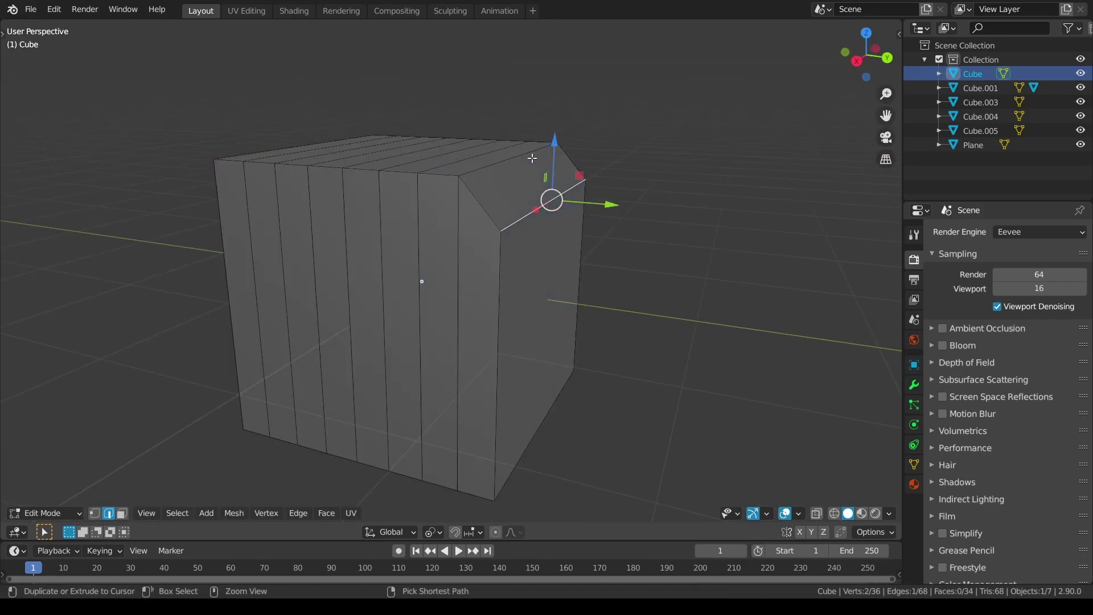
{"action": "key", "text": "ctrl+b"}
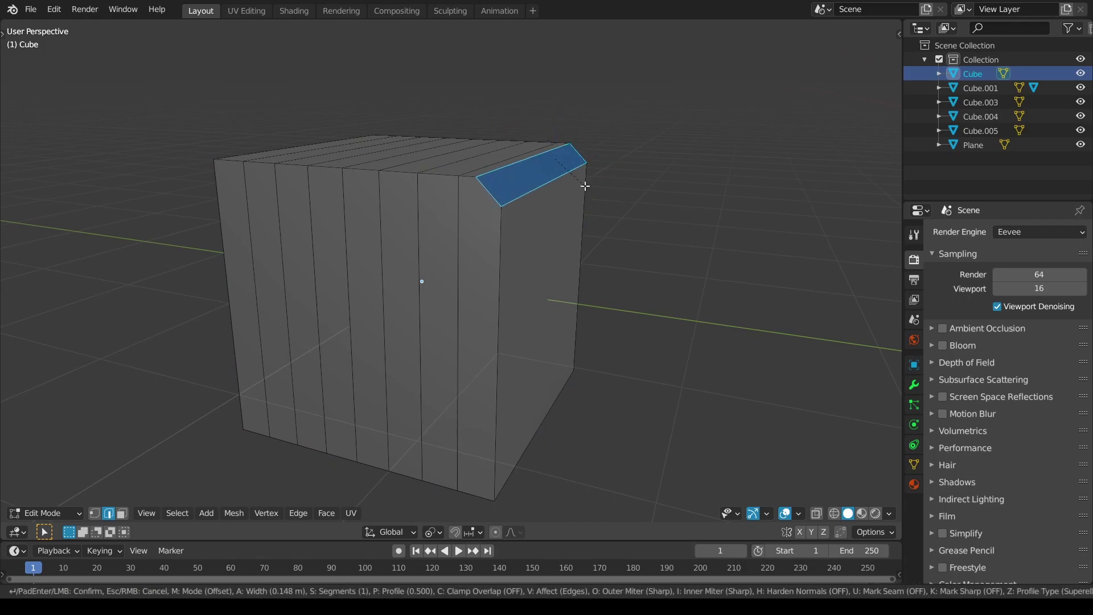
{"action": "scroll", "coordinate": [603, 200], "scroll_direction": "up", "scroll_amount": 6}
{"action": "key", "text": "Escape"}
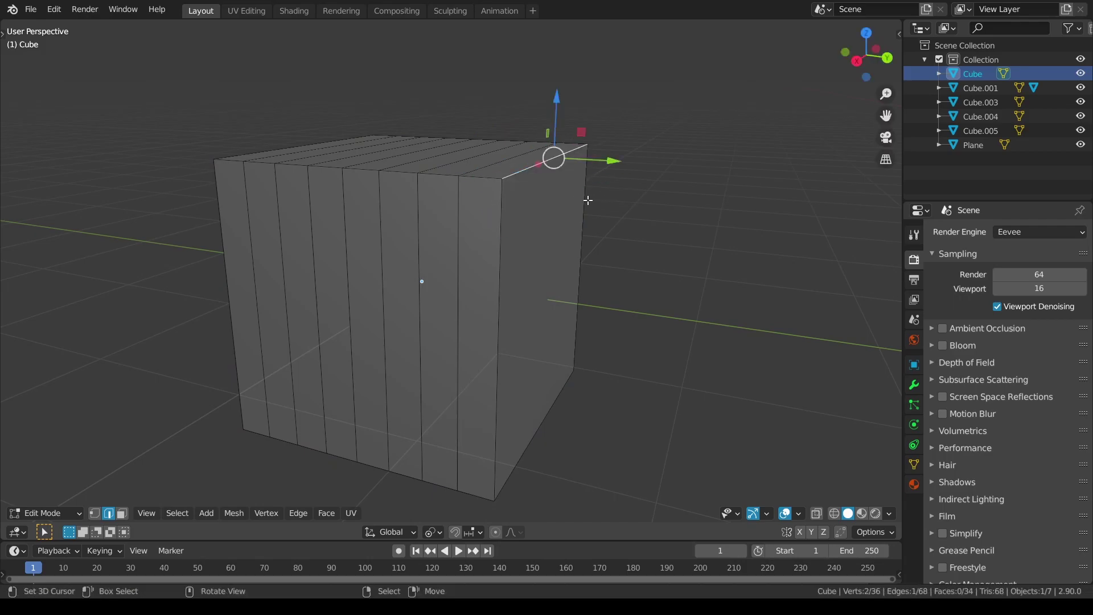
- Lower the cube's top corner edge on the +Y side along the Z axis
{"action": "left_click_drag", "start_coordinate": [561, 113], "coordinate": [562, 146]}
{"action": "mouse_move", "coordinate": [572, 157]}
{"action": "middle_mouse_down"}
{"action": "mouse_move", "coordinate": [596, 153]}
{"action": "mouse_move", "coordinate": [571, 144]}
{"action": "middle_mouse_up"}
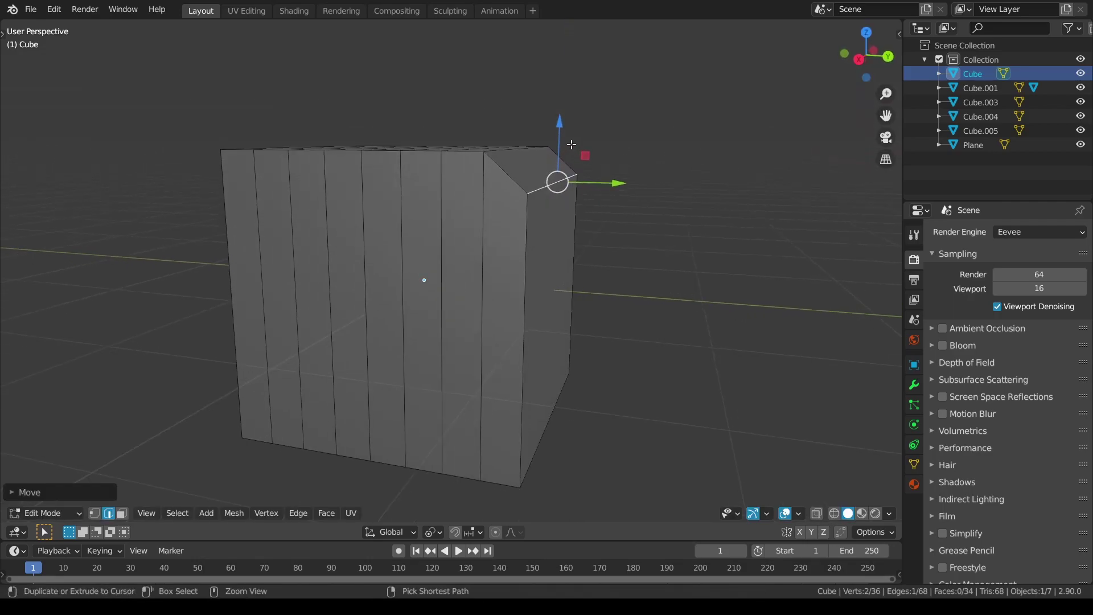
{"action": "key", "text": "ctrl+b"}
{"action": "scroll", "coordinate": [623, 171], "scroll_direction": "up", "scroll_amount": 5}
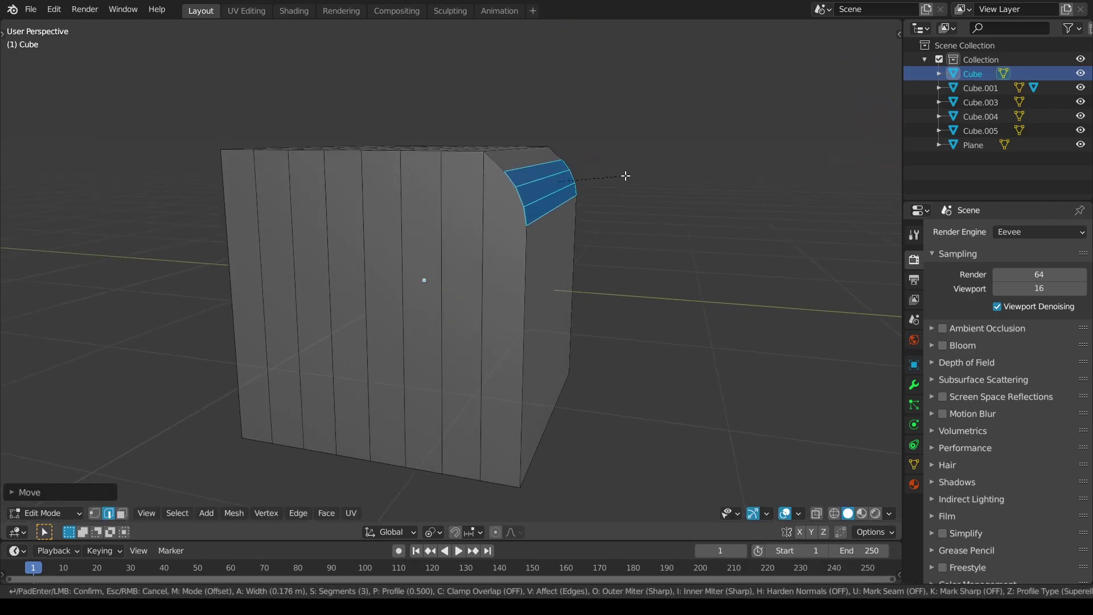
{"action": "key", "text": "Escape"}
- Lower the +Y corner edge slightly further and smooth the near side's last four top vertices into a curve
{"action": "left_click_drag", "start_coordinate": [563, 140], "coordinate": [561, 138]}
{"action": "left_click", "coordinate": [95, 513]}
{"action": "middle_click_drag", "start_coordinate": [499, 222], "coordinate": [477, 220]}
{"action": "left_click", "coordinate": [406, 160]}
{"action": "left_click", "coordinate": [534, 215], "text": "ctrl"}
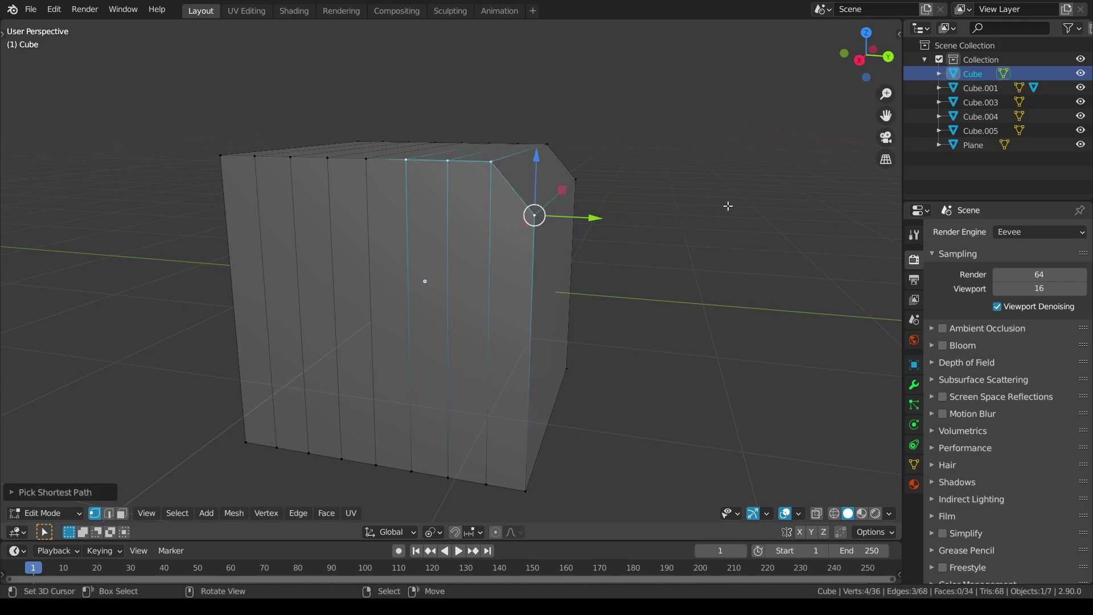
{"action": "key", "text": "q"}
{"action": "left_click", "coordinate": [709, 220]}
{"action": "key", "text": "q"}
{"action": "left_click", "coordinate": [706, 220]}
{"action": "key", "text": "q"}
{"action": "left_click", "coordinate": [706, 218]}
- Smooth the matching top vertices on the cube's far side into the same curve and clear the selection
{"action": "middle_click_drag", "start_coordinate": [706, 218], "coordinate": [620, 207]}
{"action": "left_click", "coordinate": [484, 130]}
{"action": "left_click", "coordinate": [569, 171], "text": "ctrl"}
{"action": "key", "text": "q"}
{"action": "left_click", "coordinate": [666, 191]}
{"action": "key", "text": "q"}
{"action": "left_click", "coordinate": [666, 190]}
{"action": "mouse_move", "coordinate": [666, 189]}
{"action": "middle_mouse_down"}
{"action": "mouse_move", "coordinate": [655, 179]}
{"action": "mouse_move", "coordinate": [668, 203]}
{"action": "mouse_move", "coordinate": [649, 183]}
{"action": "middle_mouse_up"}
{"action": "key", "text": "a"}
{"action": "key", "text": "alt+a"}
- Examine the cube's rounded top corner from several angles in Object Mode and Edit Mode
{"action": "key", "text": "ctrl+Tab"}
{"action": "left_click", "coordinate": [598, 186]}
{"action": "middle_click_drag", "start_coordinate": [557, 194], "coordinate": [430, 180]}
{"action": "mouse_move", "coordinate": [572, 235]}
{"action": "middle_mouse_down"}
{"action": "mouse_move", "coordinate": [500, 178]}
{"action": "mouse_move", "coordinate": [539, 205]}
{"action": "mouse_move", "coordinate": [418, 162]}
{"action": "mouse_move", "coordinate": [441, 149]}
{"action": "mouse_move", "coordinate": [627, 212]}
{"action": "mouse_move", "coordinate": [567, 218]}
{"action": "middle_mouse_up"}
{"action": "key", "text": "Tab"}
{"action": "middle_click_drag", "start_coordinate": [596, 233], "coordinate": [601, 218]}
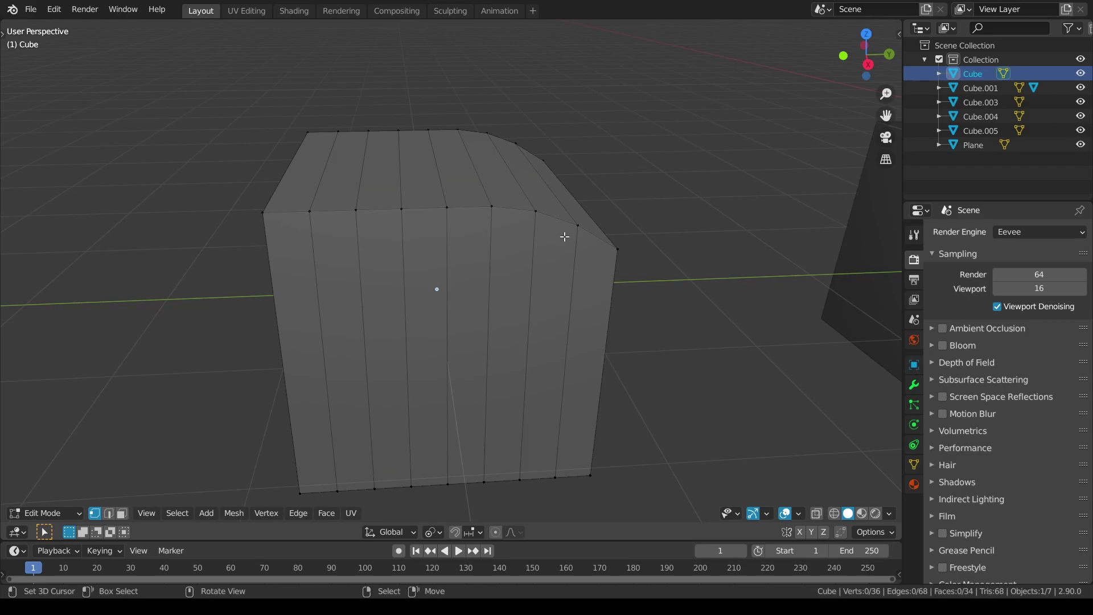
{"action": "mouse_move", "coordinate": [572, 238]}
{"action": "middle_mouse_down"}
{"action": "mouse_move", "coordinate": [556, 236]}
{"action": "mouse_move", "coordinate": [573, 248]}
{"action": "mouse_move", "coordinate": [562, 251]}
{"action": "mouse_move", "coordinate": [501, 248]}
{"action": "mouse_move", "coordinate": [550, 238]}
{"action": "middle_mouse_up"}
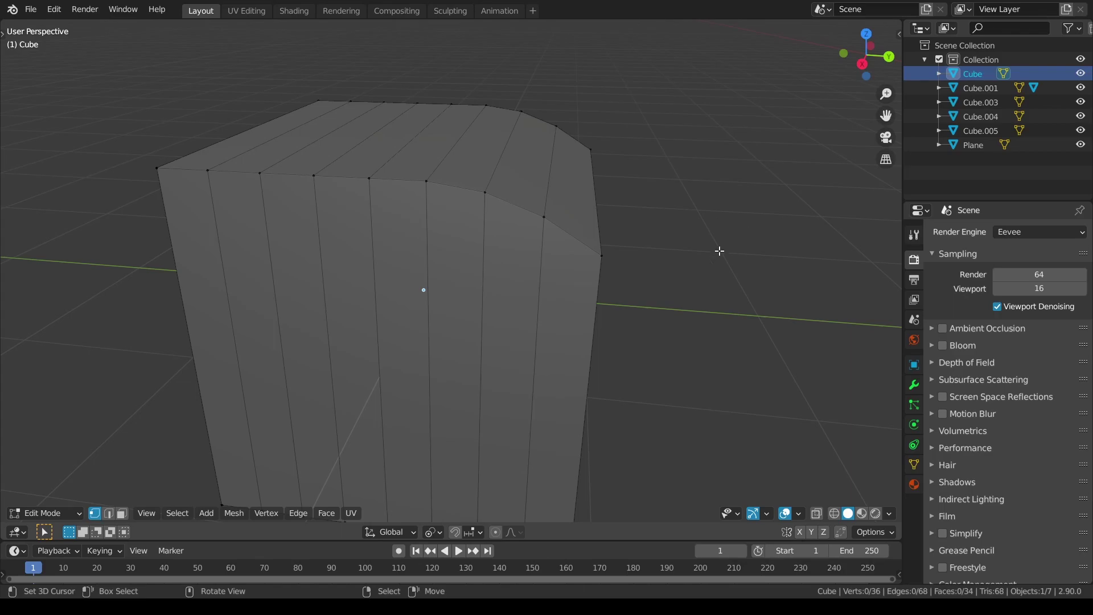
- Return the rounded cube to Object Mode and deselect everything
{"action": "scroll", "coordinate": [538, 221], "scroll_direction": "down", "scroll_amount": 3}
{"action": "key", "text": "Tab"}
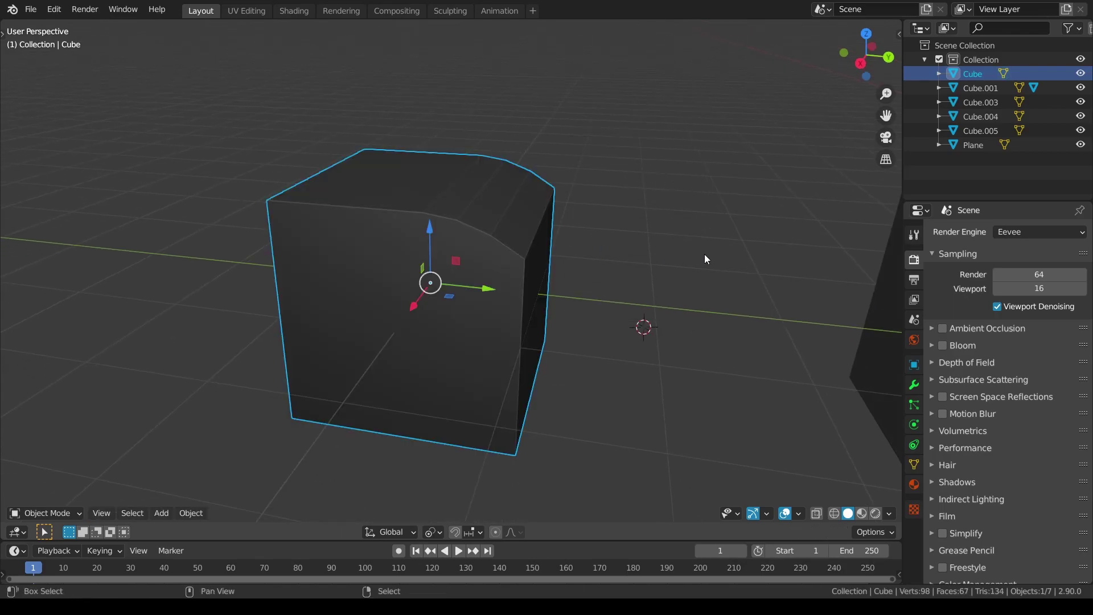
{"action": "middle_click_drag", "start_coordinate": [702, 254], "coordinate": [585, 232], "text": "shift"}
{"action": "key", "text": "a"}
{"action": "key", "text": "alt+a"}
- Add a Boolean Difference modifier to Cube.001, using the smaller overlapping cube as its object
{"action": "middle_click_drag", "start_coordinate": [749, 251], "coordinate": [385, 238], "text": "shift"}
{"action": "scroll", "coordinate": [632, 236], "scroll_direction": "down", "scroll_amount": 1}
{"action": "left_click", "coordinate": [385, 238]}
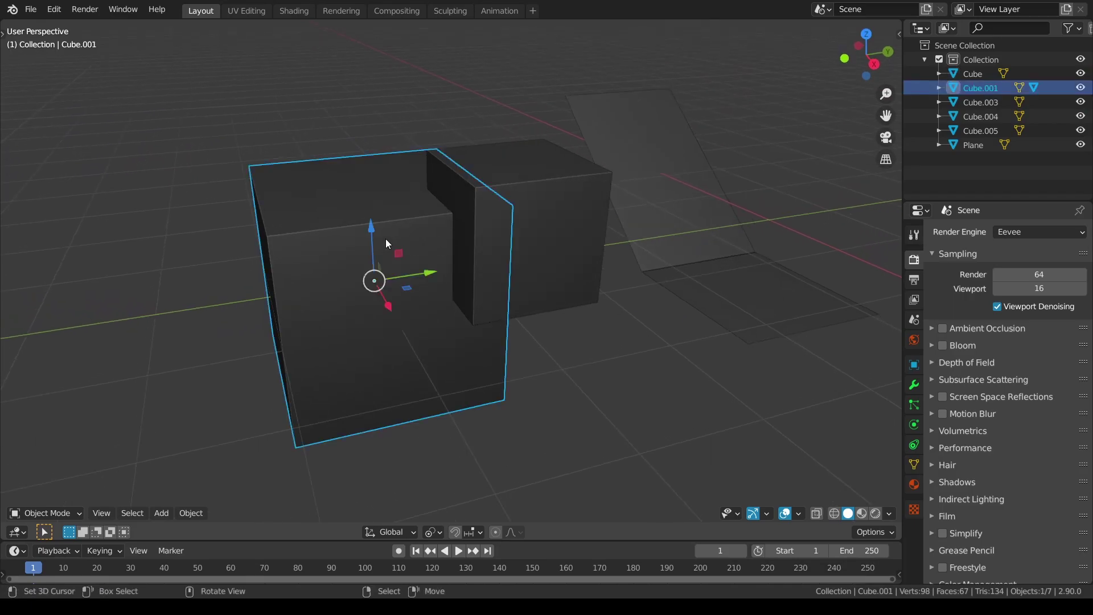
{"action": "left_click", "coordinate": [914, 384]}
{"action": "left_click", "coordinate": [961, 231]}
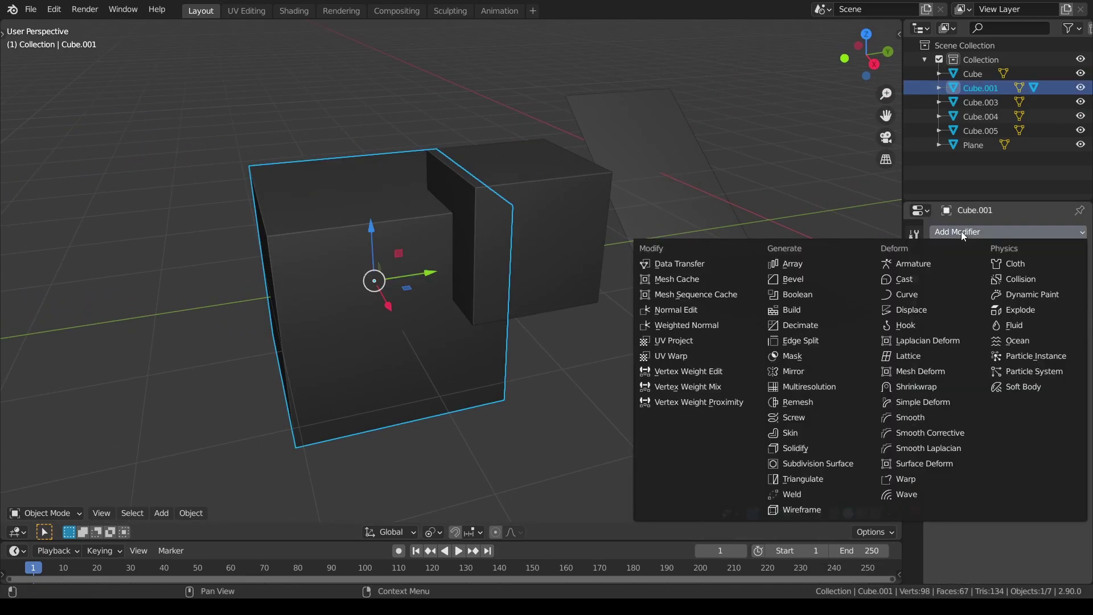
{"action": "left_click", "coordinate": [815, 291]}
{"action": "left_click", "coordinate": [1063, 295]}
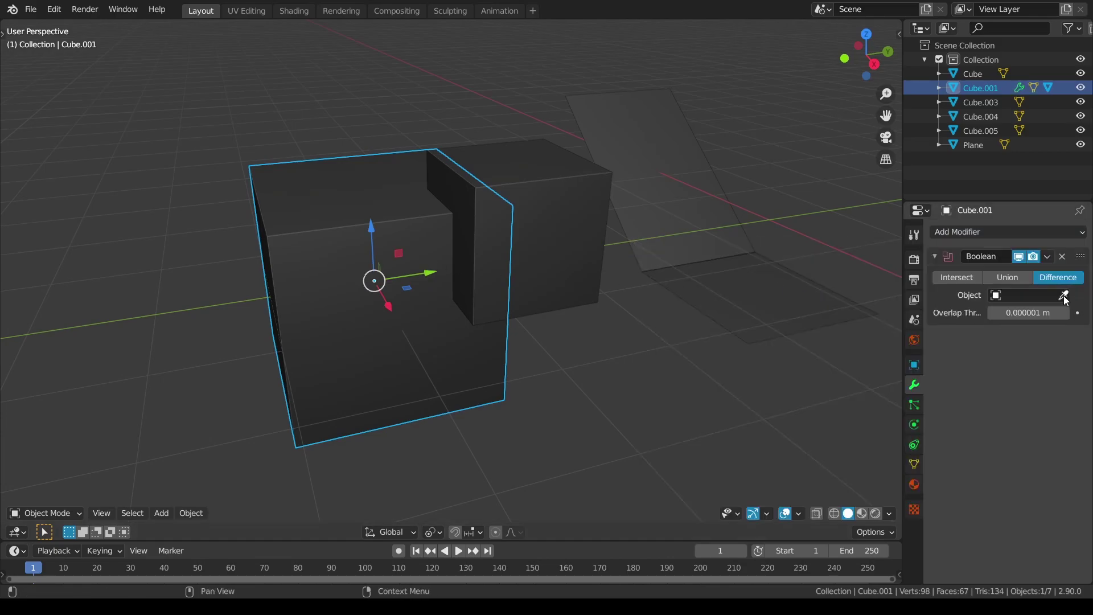
{"action": "left_click", "coordinate": [505, 186]}
- Try moving the smaller cutter cube across the larger cube
{"action": "left_click", "coordinate": [470, 185]}
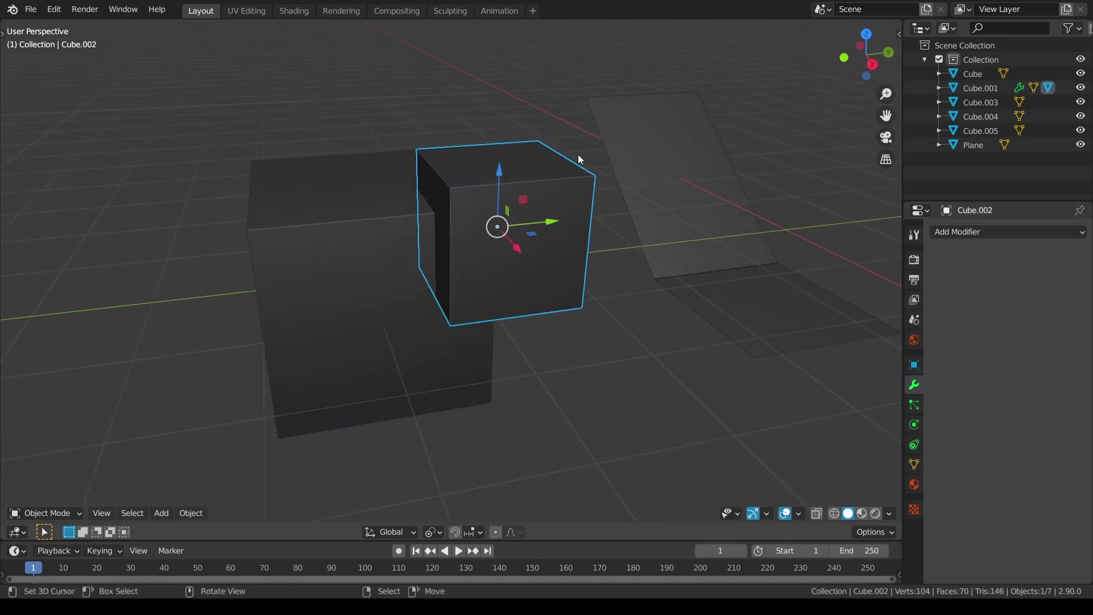
{"action": "key", "text": "g"}
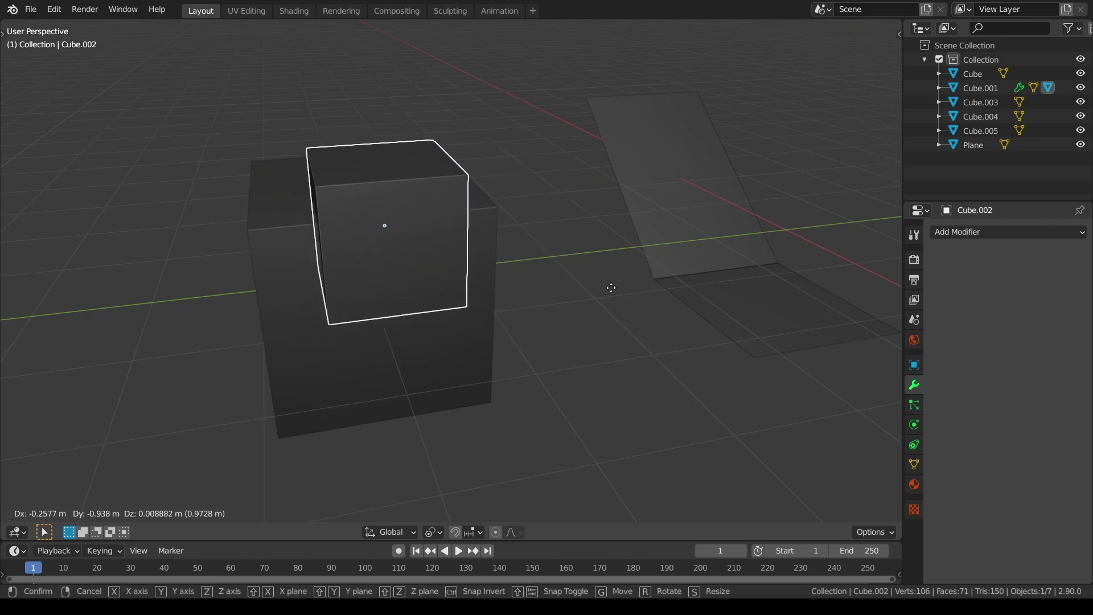
{"action": "right_click", "coordinate": [633, 285]}
{"action": "mouse_move", "coordinate": [633, 285]}
{"action": "middle_mouse_down"}
{"action": "mouse_move", "coordinate": [646, 283]}
{"action": "mouse_move", "coordinate": [635, 279]}
{"action": "middle_mouse_up"}
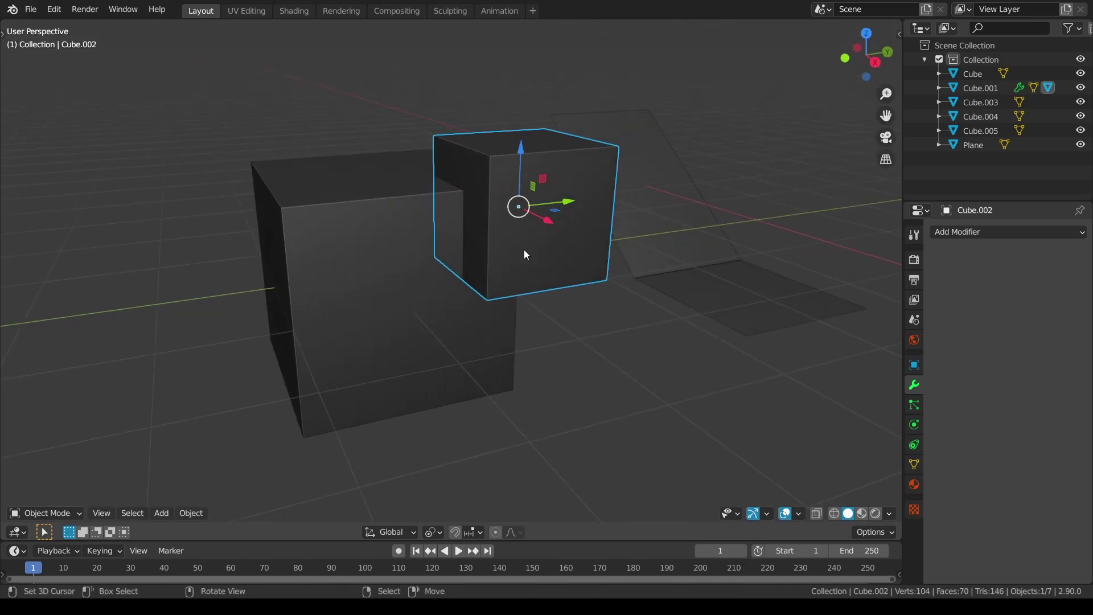
- Hide the cutter cube to examine the notch it cuts, and unhide it again
{"action": "key", "text": "h"}
{"action": "middle_click_drag", "start_coordinate": [541, 257], "coordinate": [309, 211]}
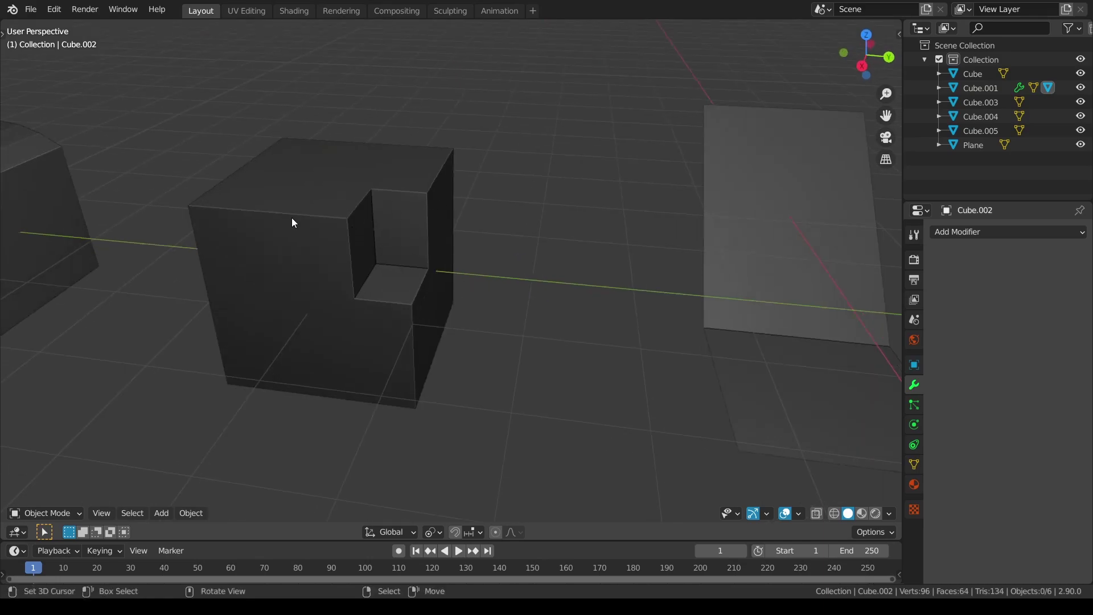
{"action": "key", "text": "alt+h"}
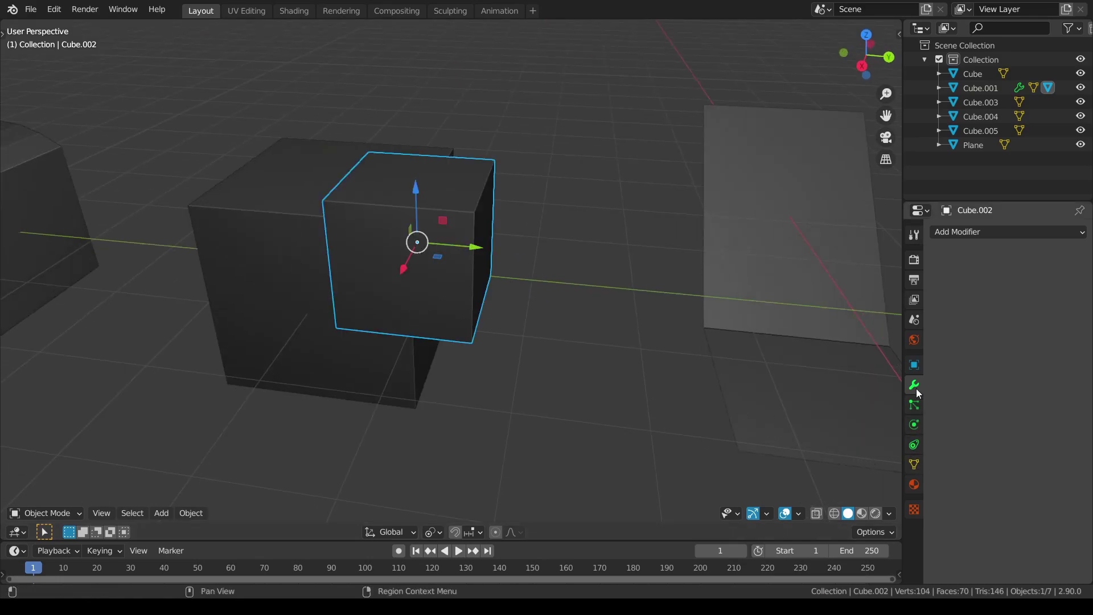
- Set the cutter cube's viewport display to Bounds
{"action": "left_click", "coordinate": [914, 365]}
{"action": "left_click", "coordinate": [974, 537]}
{"action": "scroll", "coordinate": [975, 538], "scroll_direction": "down", "scroll_amount": 5}
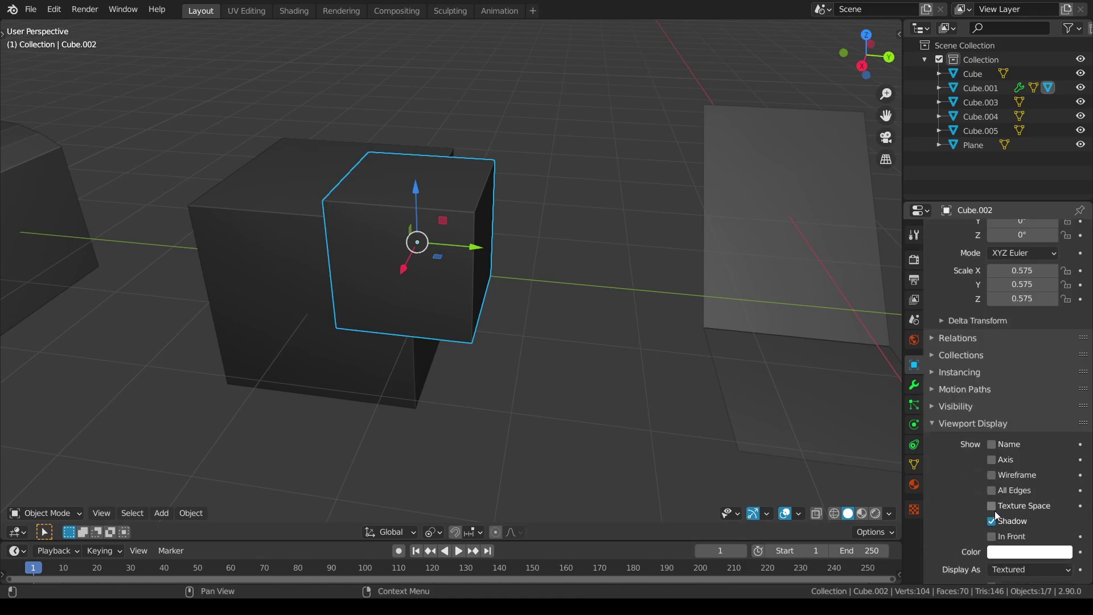
{"action": "left_click", "coordinate": [1012, 533]}
{"action": "left_click", "coordinate": [1008, 491]}
{"action": "middle_click_drag", "start_coordinate": [608, 324], "coordinate": [634, 319]}
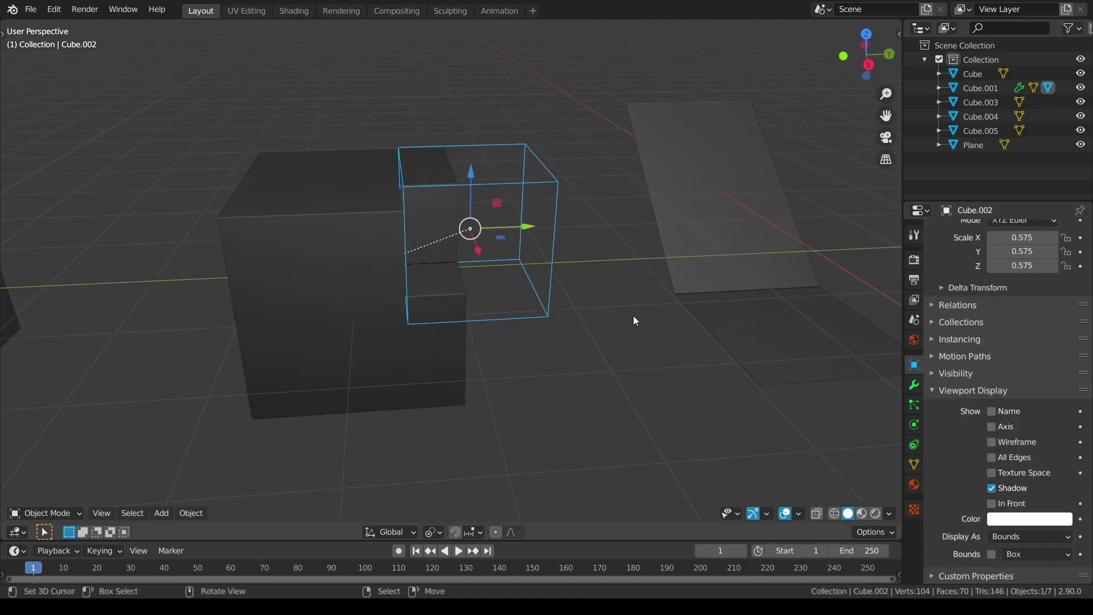
{"action": "middle_click_drag", "start_coordinate": [537, 296], "coordinate": [507, 304]}
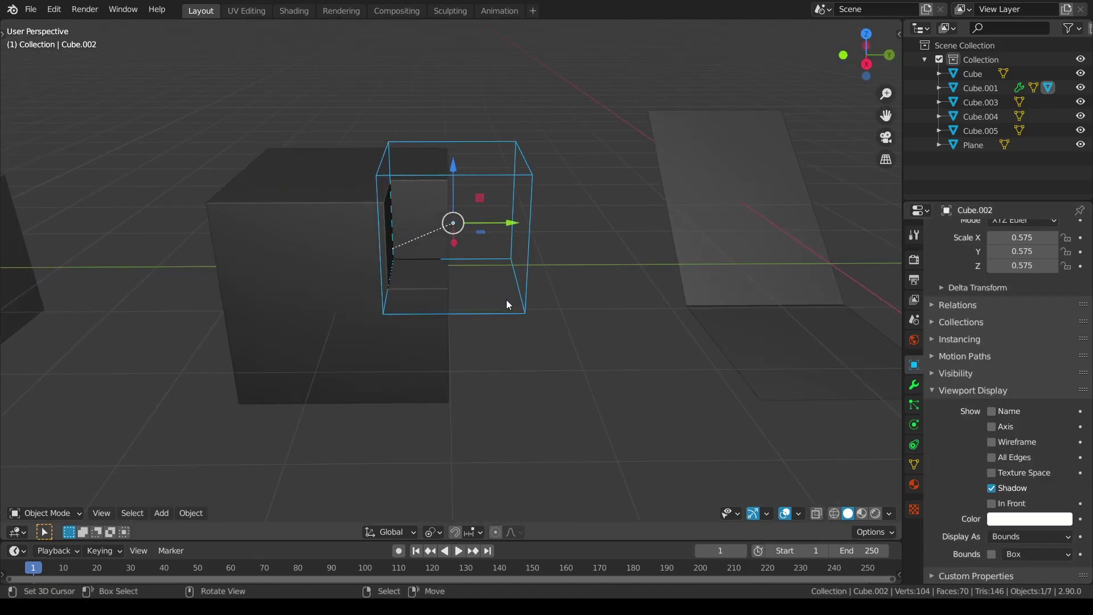
- Undo the cutter's Bounds display change and remove the Boolean modifier from Cube.001
{"action": "key", "text": "ctrl+z"}
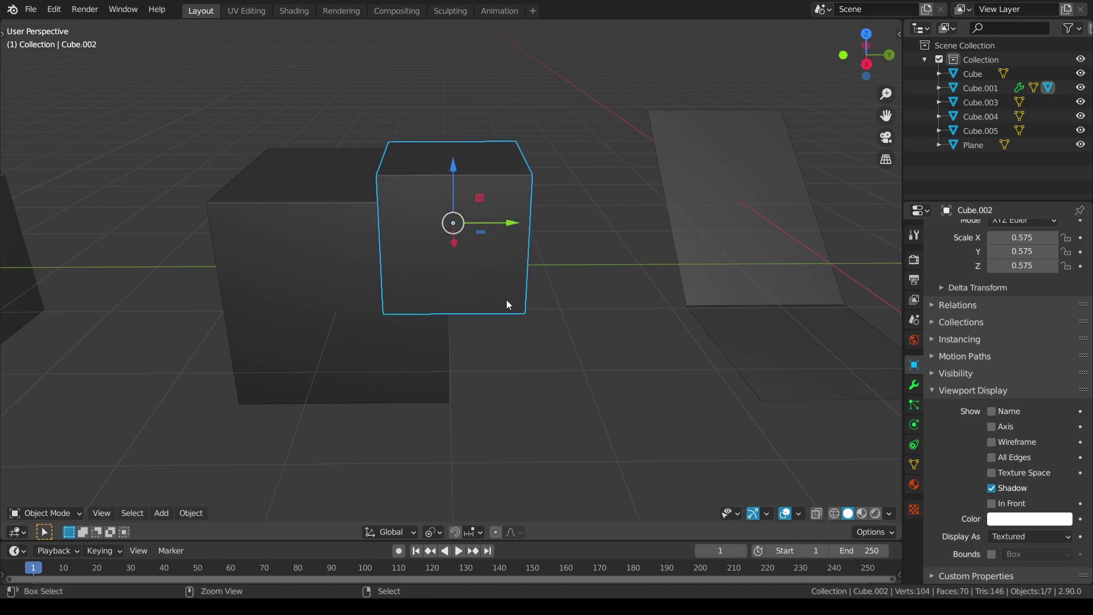
{"action": "left_click", "coordinate": [914, 385]}
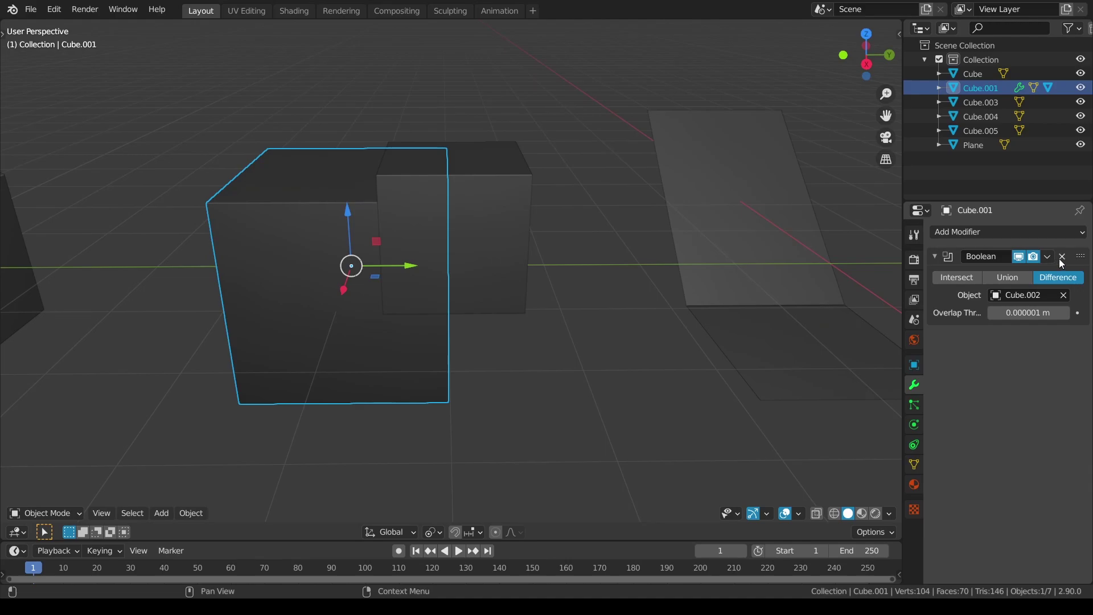
{"action": "left_click", "coordinate": [1059, 258]}
{"action": "middle_click_drag", "start_coordinate": [449, 300], "coordinate": [592, 257]}
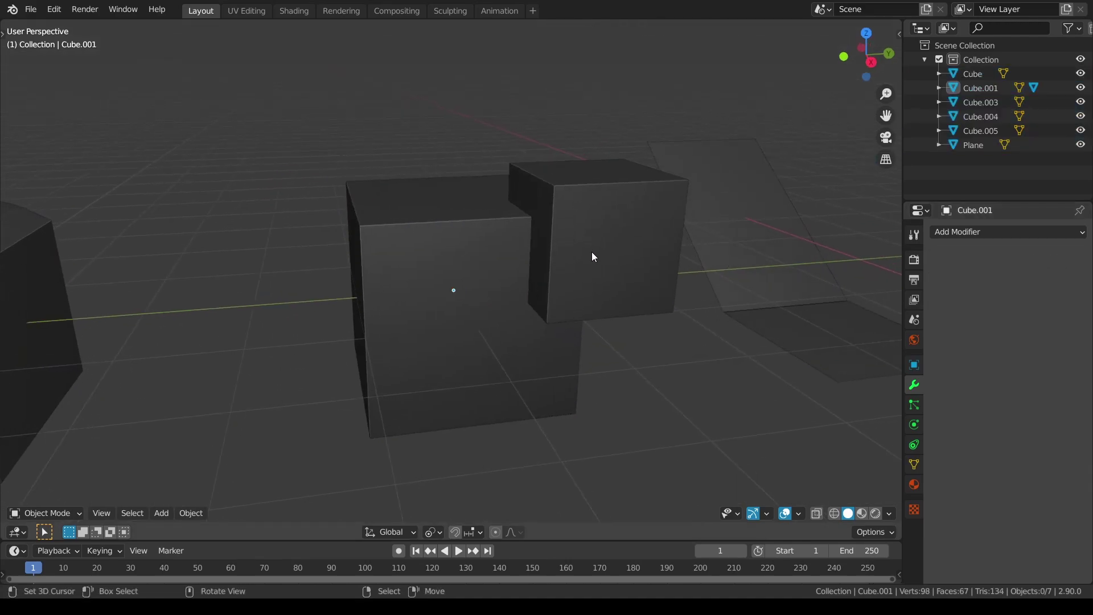
- Select the small cube and then the larger Cube.001, and cut it with Bool Tool's Brush Boolean Difference
{"action": "left_click", "coordinate": [621, 193]}
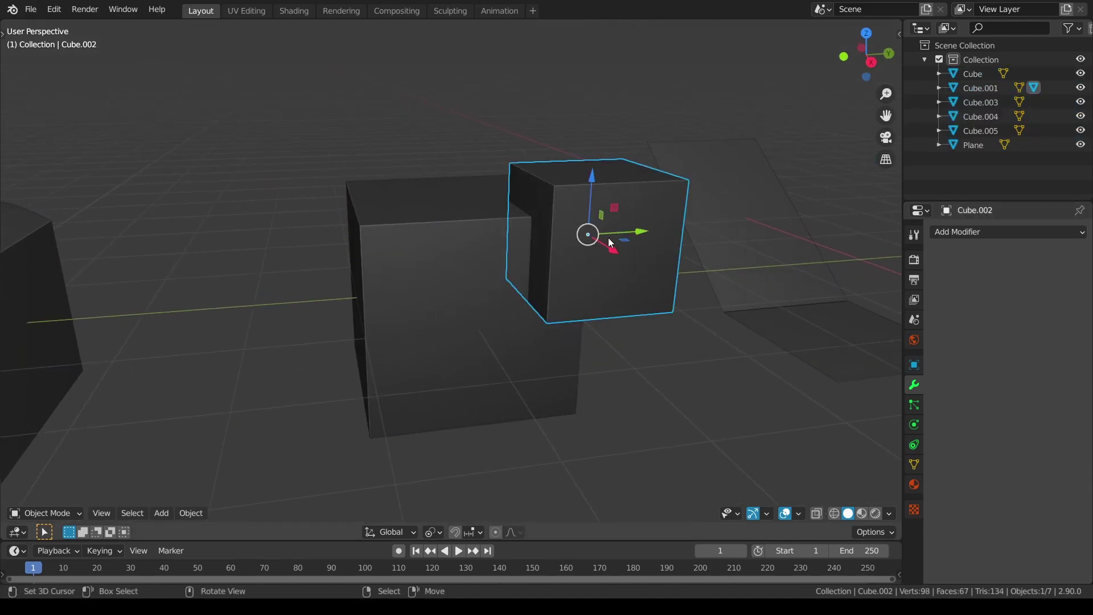
{"action": "left_click", "coordinate": [434, 243], "text": "shift"}
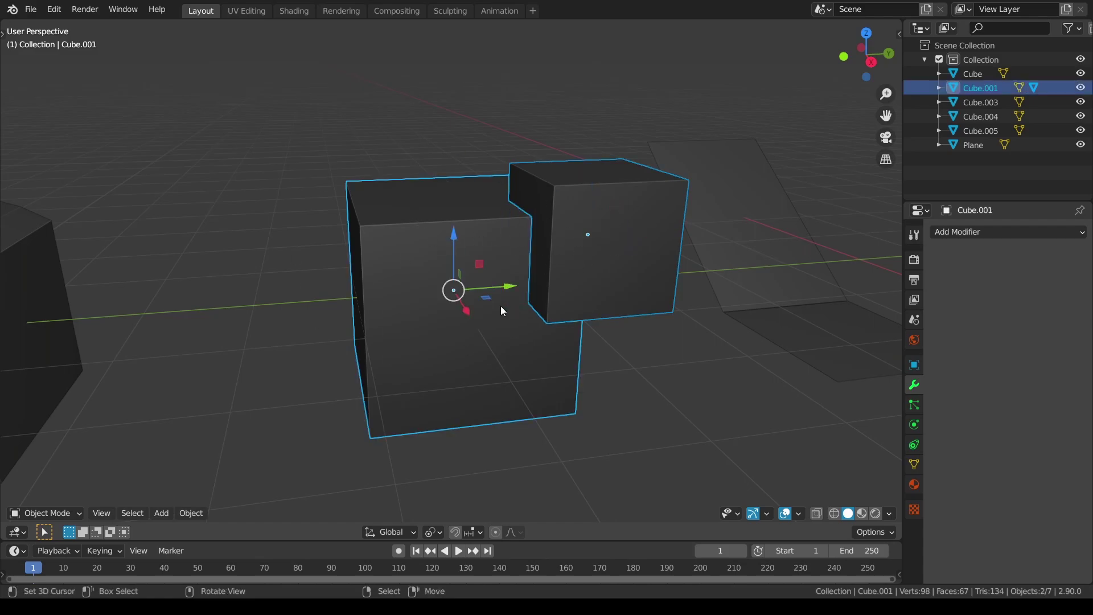
{"action": "key", "text": "shift+ctrl+b"}
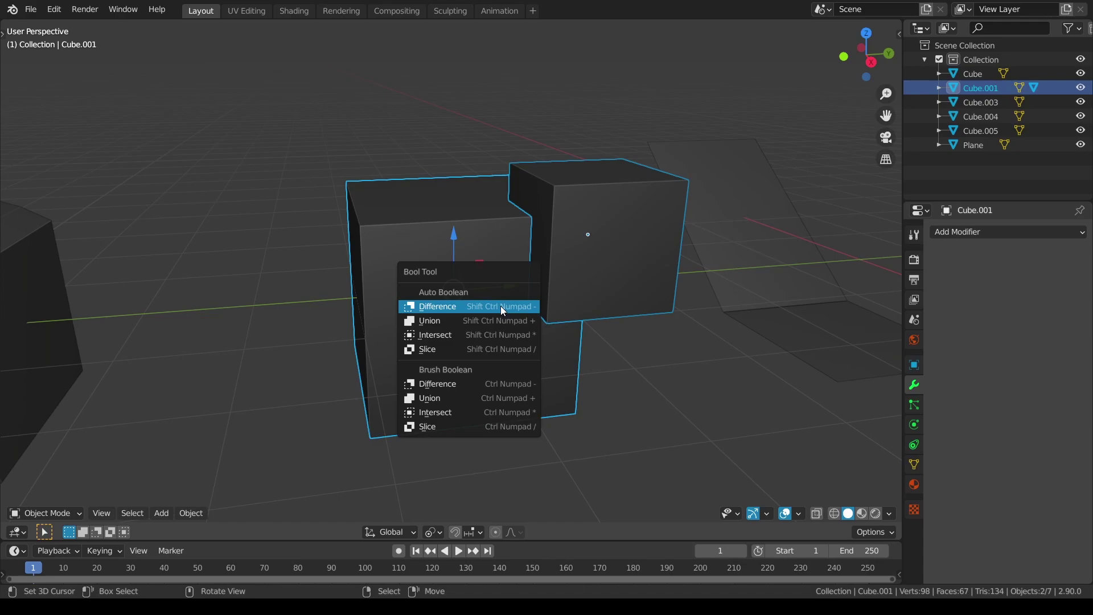
{"action": "left_click", "coordinate": [480, 386]}
{"action": "middle_click_drag", "start_coordinate": [627, 349], "coordinate": [579, 350]}
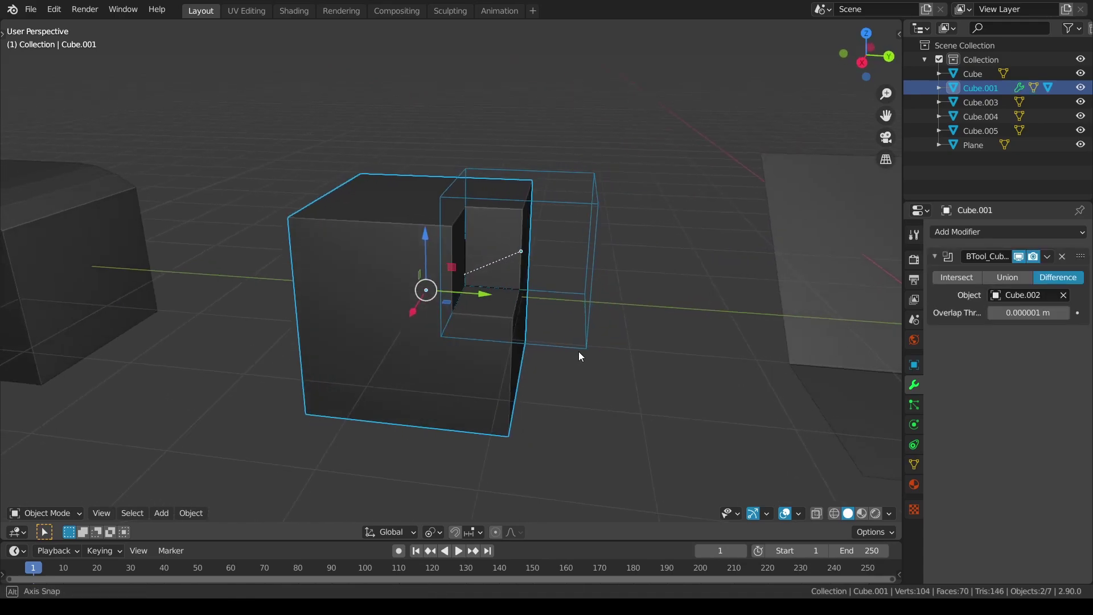
{"action": "left_click", "coordinate": [578, 351]}
- Move the cutter cube along Y and X until it cuts a pocket inside the larger cube's top face
{"action": "left_click", "coordinate": [553, 317]}
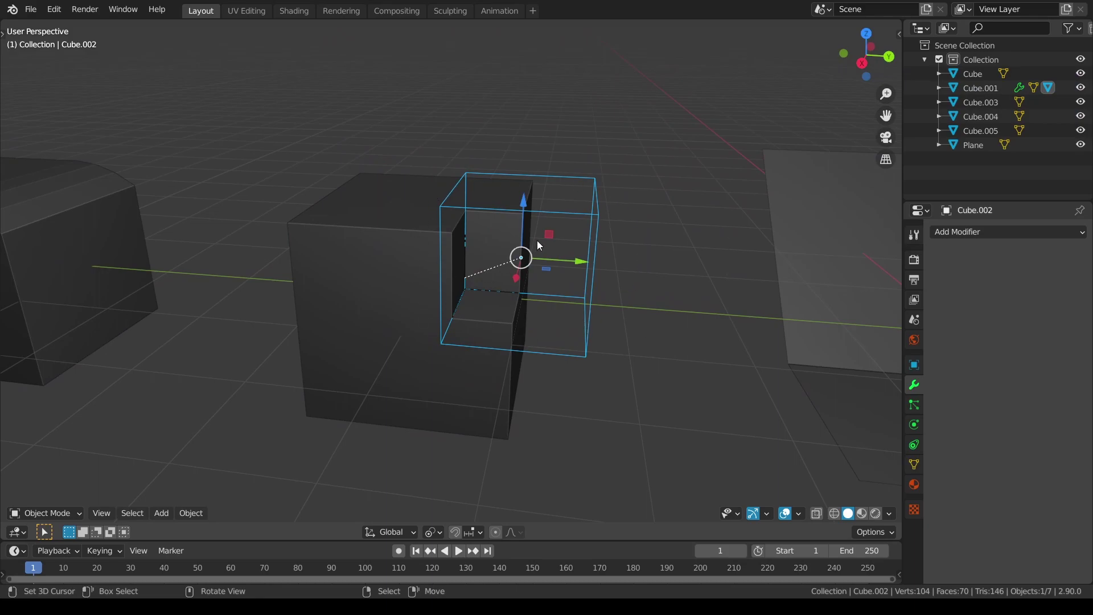
{"action": "middle_click_drag", "start_coordinate": [578, 309], "coordinate": [596, 276]}
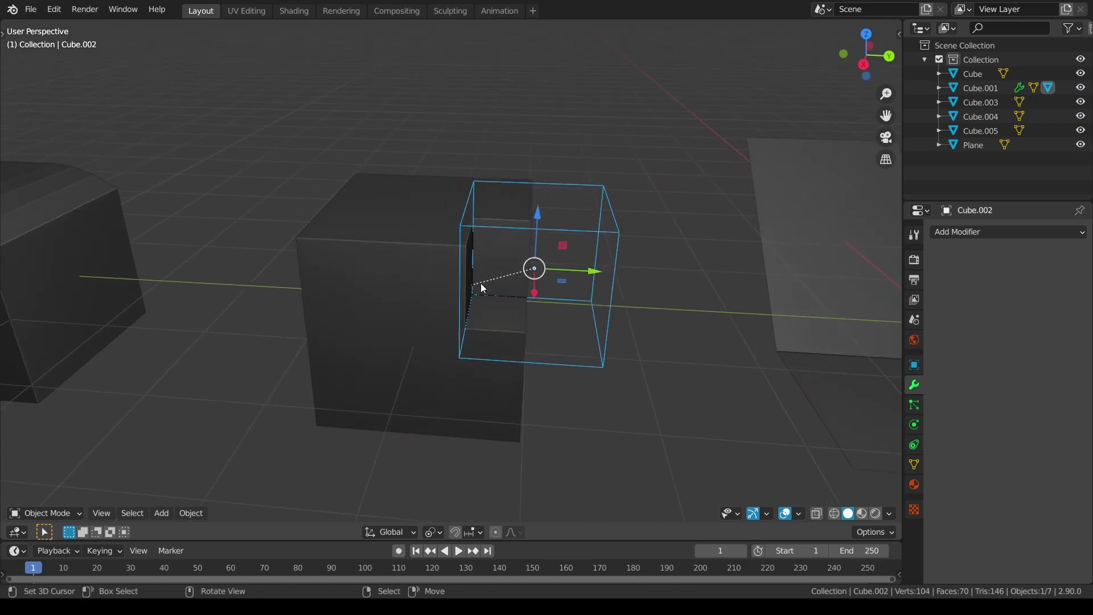
{"action": "middle_click_drag", "start_coordinate": [600, 331], "coordinate": [629, 336]}
{"action": "scroll", "coordinate": [629, 336], "scroll_direction": "up", "scroll_amount": 2}
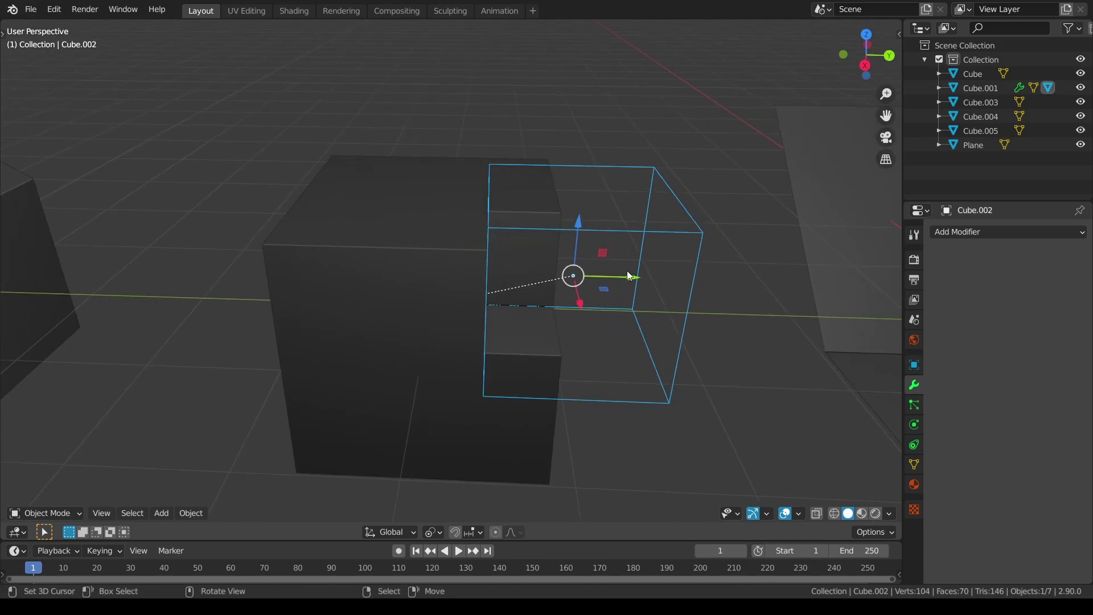
{"action": "left_click_drag", "start_coordinate": [633, 282], "coordinate": [492, 280]}
{"action": "middle_click_drag", "start_coordinate": [492, 280], "coordinate": [376, 310]}
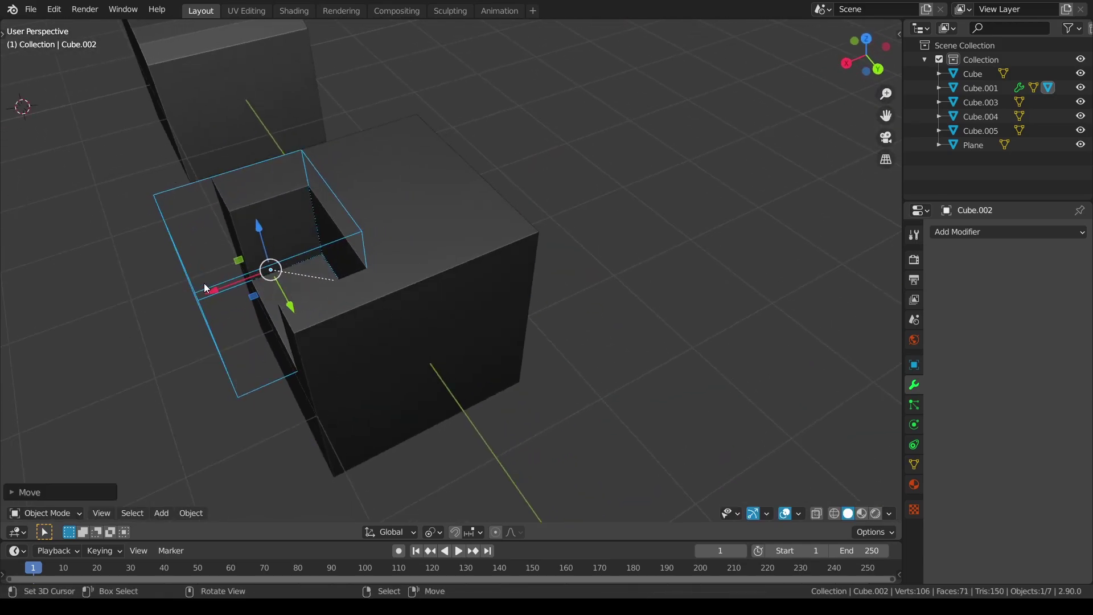
{"action": "middle_click_drag", "start_coordinate": [215, 293], "coordinate": [397, 289]}
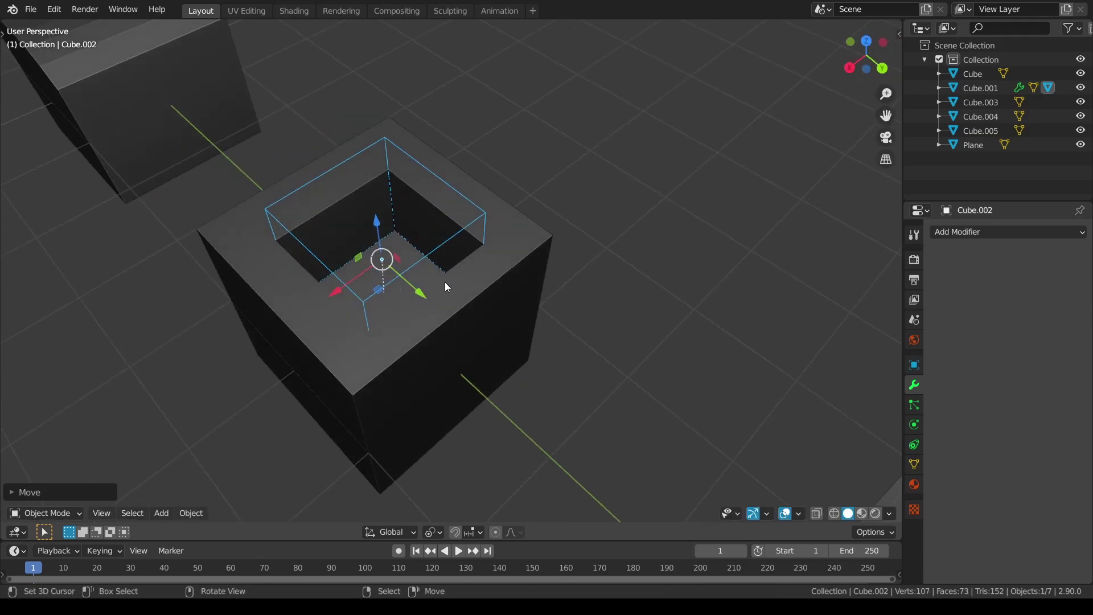
- Scale up the cutter cube to enlarge the pocket in the larger cube
{"action": "key", "text": "s"}
{"action": "left_click", "coordinate": [512, 281]}
{"action": "middle_click_drag", "start_coordinate": [473, 305], "coordinate": [521, 301]}
{"action": "key", "text": "s"}
{"action": "left_click", "coordinate": [577, 254]}
{"action": "left_click_drag", "start_coordinate": [512, 256], "coordinate": [500, 251]}
{"action": "middle_click_drag", "start_coordinate": [513, 273], "coordinate": [527, 297]}
{"action": "left_click_drag", "start_coordinate": [448, 326], "coordinate": [457, 361]}
{"action": "middle_click_drag", "start_coordinate": [458, 359], "coordinate": [541, 320]}
- Put the bent sheet Cube.003 into Edit Mode with nothing selected, and review the snap target options
{"action": "left_click", "coordinate": [629, 316]}
{"action": "middle_click_drag", "start_coordinate": [629, 317], "coordinate": [520, 310]}
{"action": "left_click", "coordinate": [521, 310]}
{"action": "middle_click_drag", "start_coordinate": [619, 309], "coordinate": [551, 437]}
{"action": "key", "text": "Tab"}
{"action": "key", "text": "alt+a"}
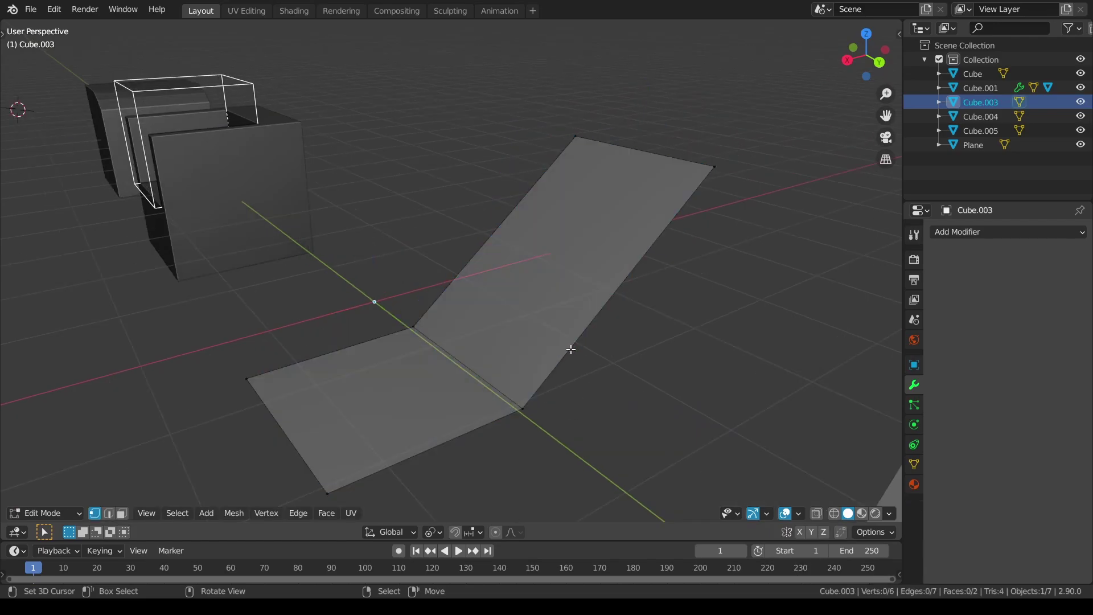
{"action": "left_click", "coordinate": [472, 533]}
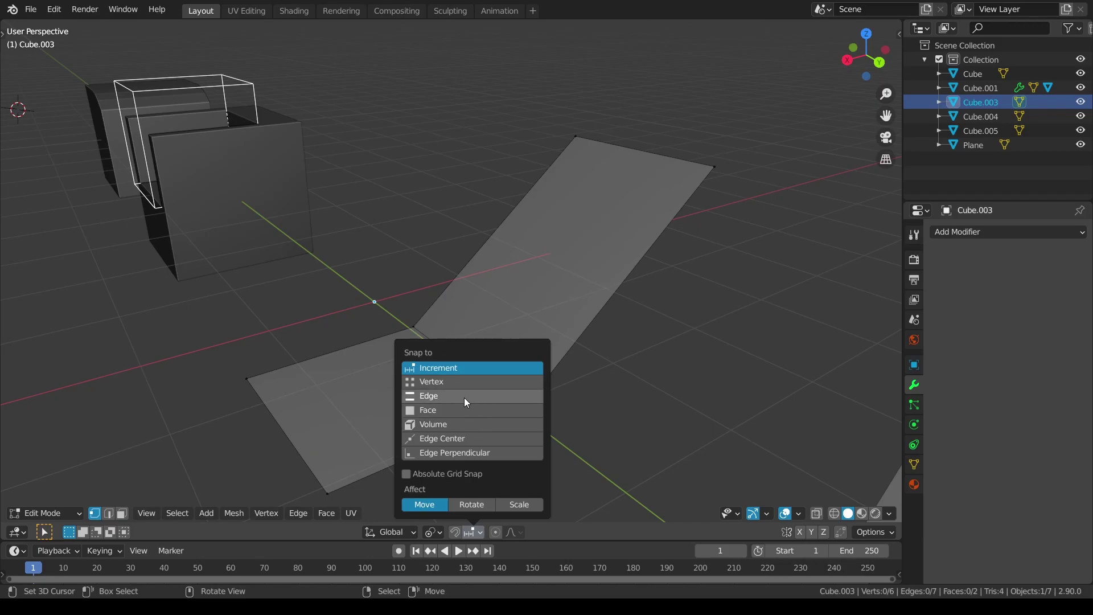
{"action": "left_click", "coordinate": [451, 380]}
- Select the two upper vertices of the bent sheet and try to move them along X over the fold by eye
{"action": "left_click", "coordinate": [575, 135]}
{"action": "left_click", "coordinate": [713, 166]}
{"action": "middle_click_drag", "start_coordinate": [713, 166], "coordinate": [595, 188]}
{"action": "middle_click_drag", "start_coordinate": [635, 191], "coordinate": [718, 219]}
{"action": "right_click", "coordinate": [655, 173], "text": "shift"}
{"action": "key", "text": "g"}
{"action": "key", "text": "x"}
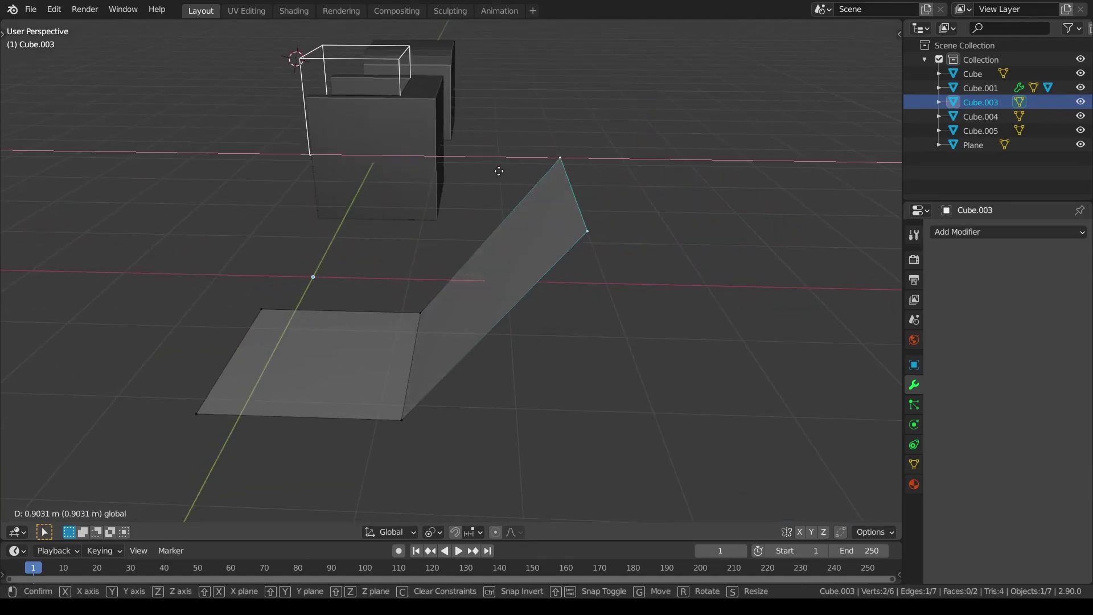
{"action": "left_click", "coordinate": [368, 188]}
- Try lining up the sheet's upper edge along X using orthographic side and top views
{"action": "key", "text": "KP_3"}
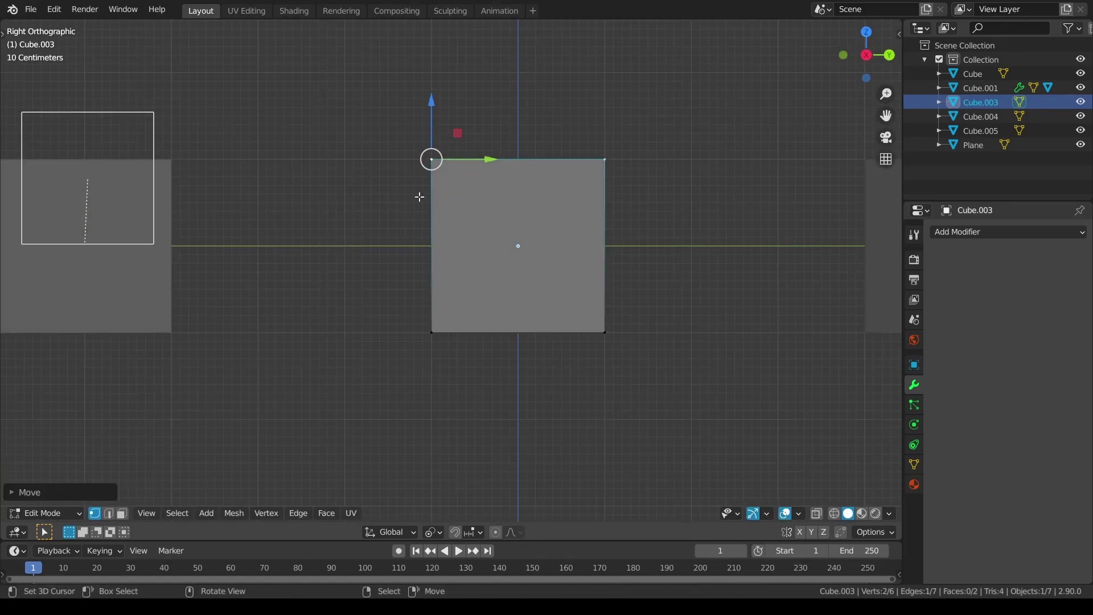
{"action": "middle_click_drag", "start_coordinate": [482, 211], "coordinate": [480, 290], "text": "alt"}
{"action": "key", "text": "g"}
{"action": "key", "text": "x"}
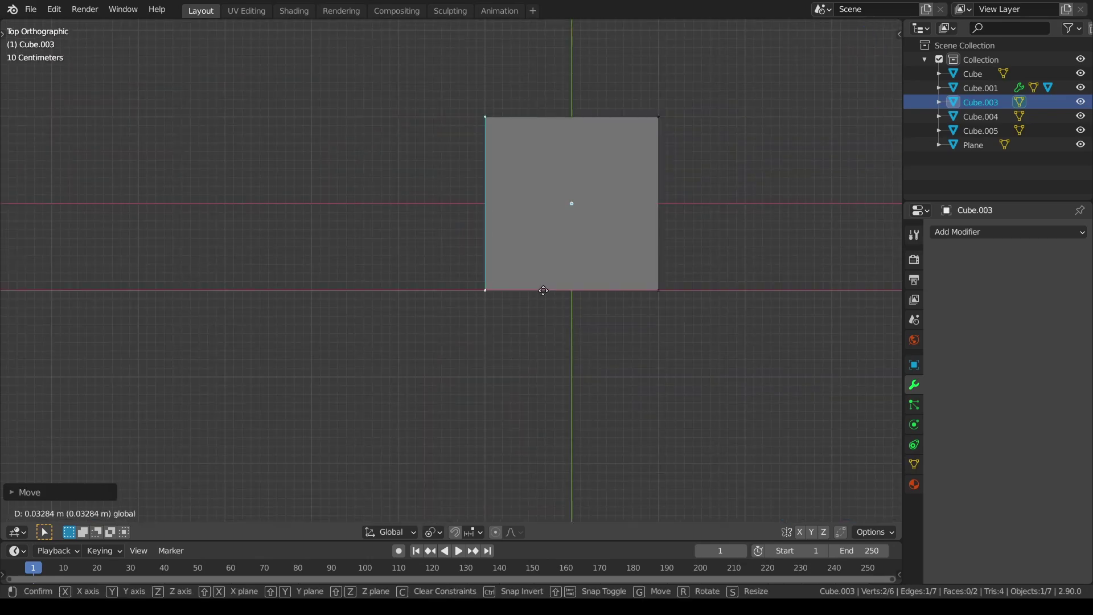
{"action": "left_click", "coordinate": [548, 292]}
{"action": "middle_click_drag", "start_coordinate": [549, 291], "coordinate": [535, 209]}
{"action": "left_click_drag", "start_coordinate": [542, 198], "coordinate": [445, 193]}
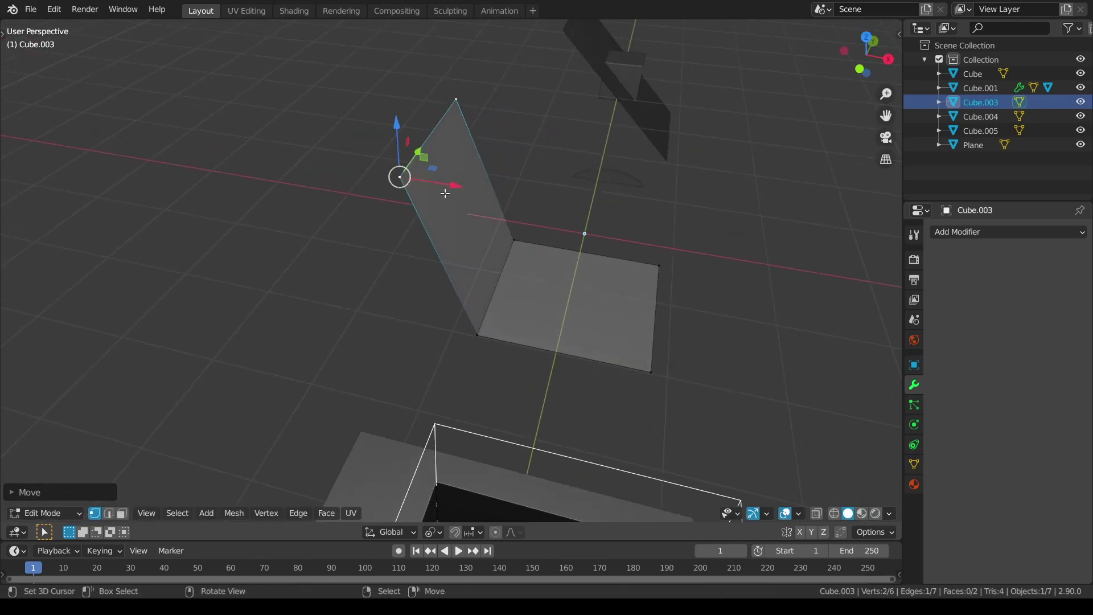
{"action": "middle_click_drag", "start_coordinate": [619, 360], "coordinate": [494, 352]}
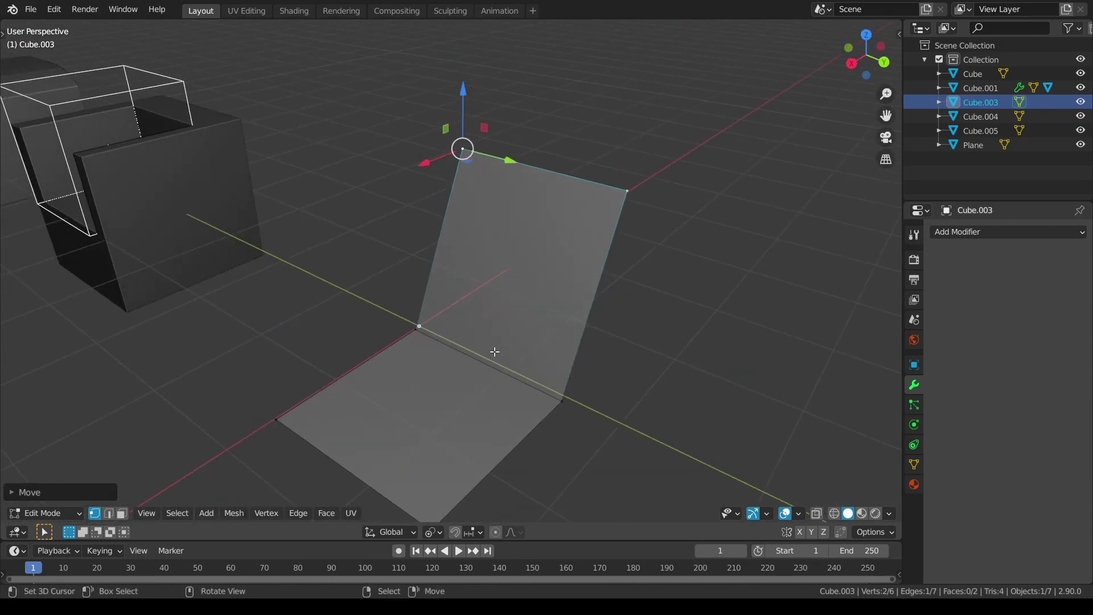
- Set snapping to Vertex and move the sheet's two upper vertices along X, snapped to a vertex on the fold
{"action": "left_click", "coordinate": [470, 530]}
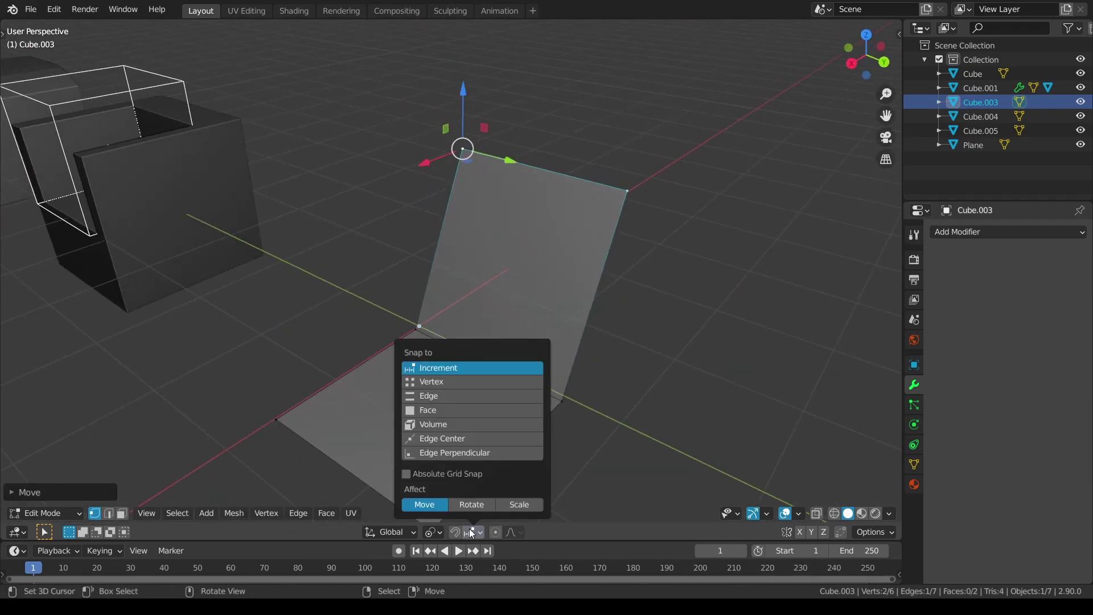
{"action": "left_click", "coordinate": [449, 385]}
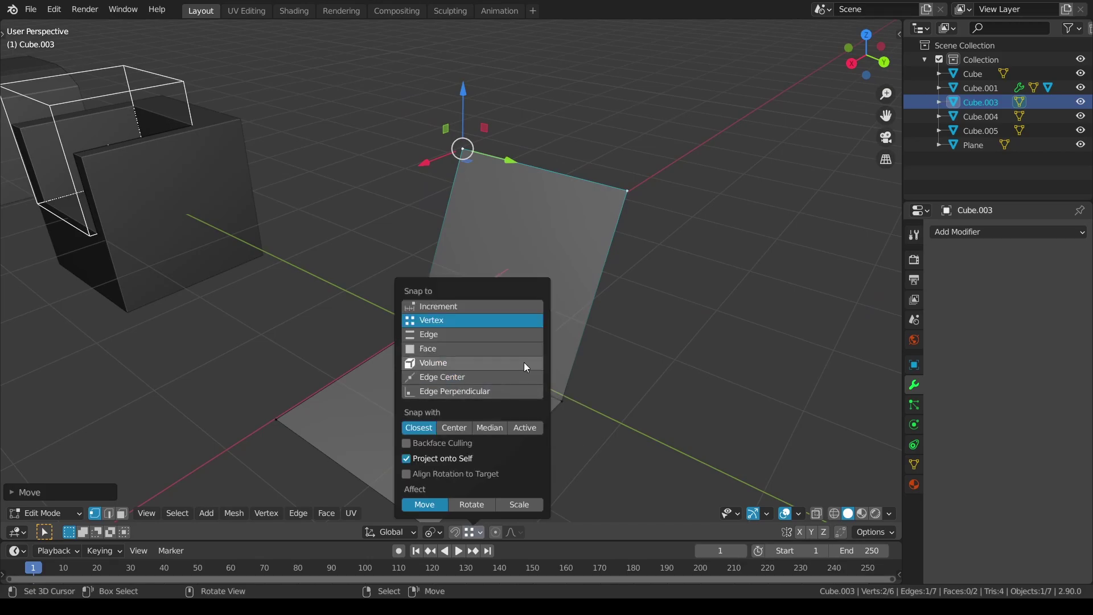
{"action": "right_click", "coordinate": [471, 149]}
{"action": "right_click", "coordinate": [625, 191], "text": "shift"}
{"action": "middle_click_drag", "start_coordinate": [624, 190], "coordinate": [607, 217]}
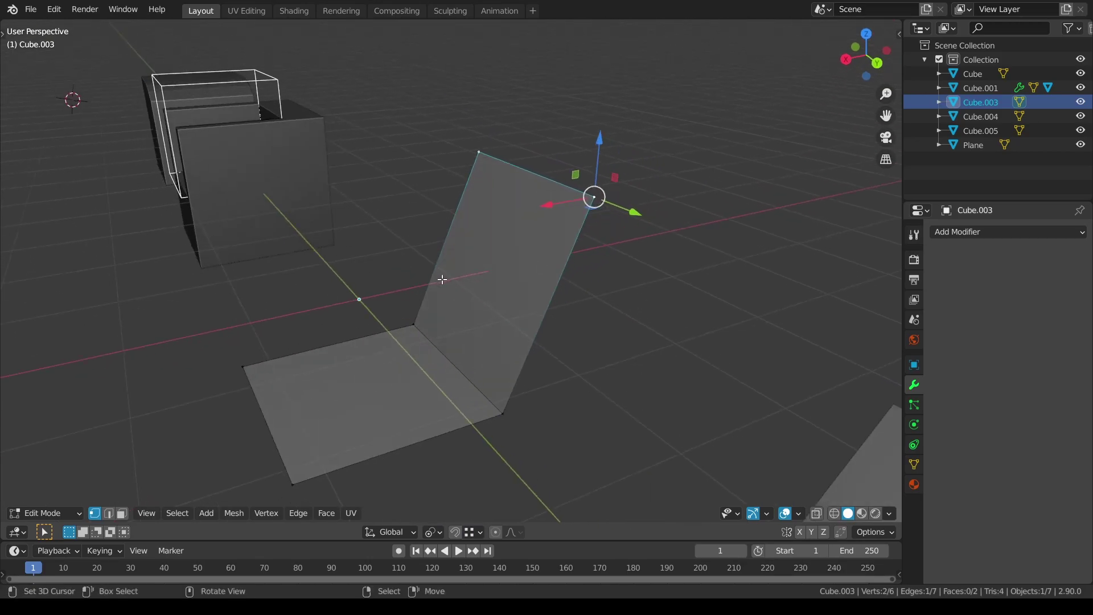
{"action": "middle_click_drag", "start_coordinate": [442, 279], "coordinate": [471, 302]}
{"action": "key", "text": "g"}
{"action": "key", "text": "x"}
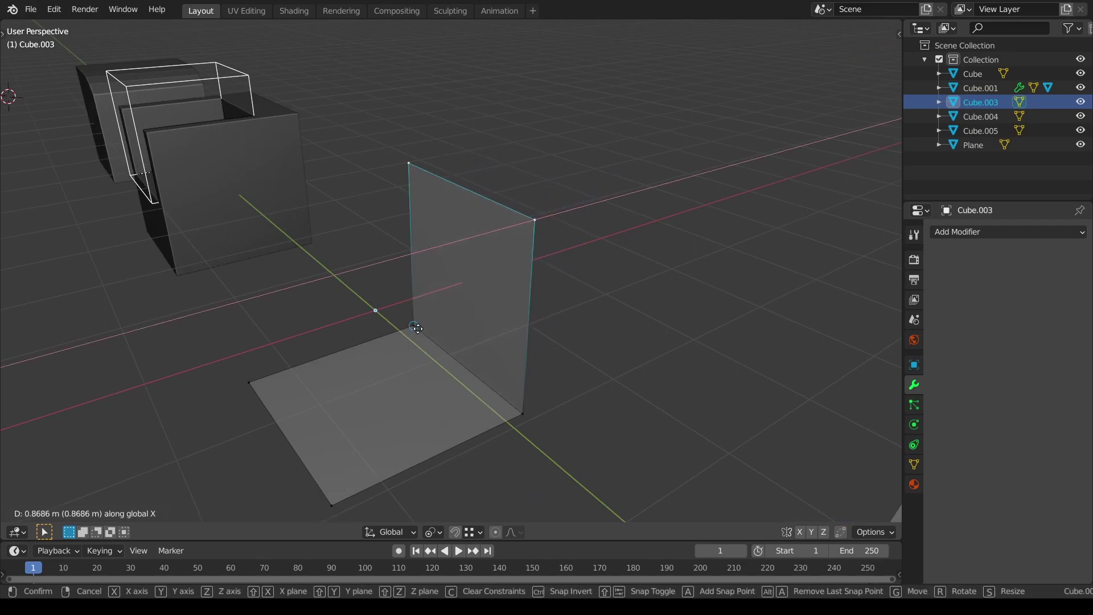
{"action": "left_click", "coordinate": [520, 414]}
- Return Cube.003 to Object Mode and examine its upright wall from several angles
{"action": "key", "text": "a"}
{"action": "key", "text": "a"}
{"action": "middle_click_drag", "start_coordinate": [527, 392], "coordinate": [493, 393]}
{"action": "key", "text": "ctrl+Tab"}
{"action": "left_click", "coordinate": [462, 393]}
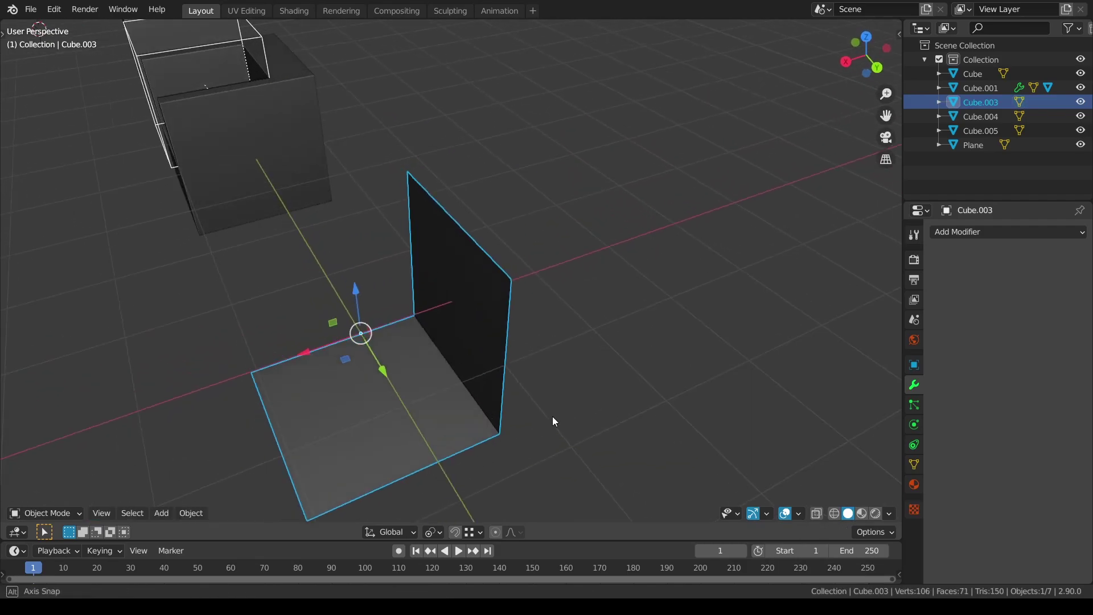
{"action": "key", "text": "KP_7"}
{"action": "middle_click_drag", "start_coordinate": [590, 357], "coordinate": [413, 244]}
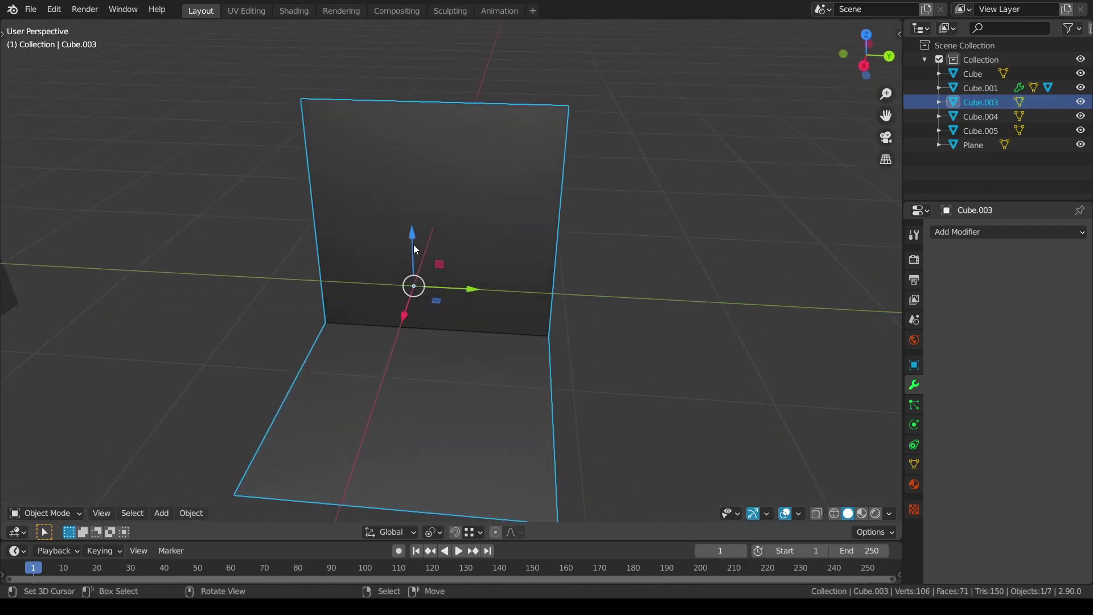
- Set snapping to Edge and move one upper corner vertex of Cube.003 2 m along X, snapped to the base's outer edge
{"action": "key", "text": "Tab"}
{"action": "left_click", "coordinate": [480, 530]}
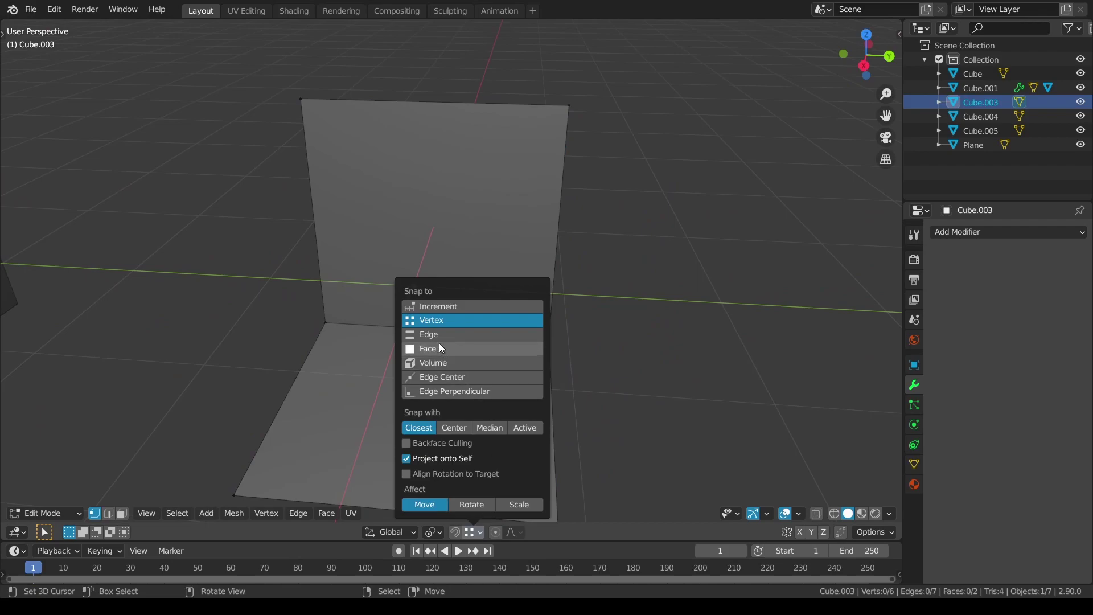
{"action": "left_click", "coordinate": [476, 334]}
{"action": "middle_click_drag", "start_coordinate": [388, 388], "coordinate": [390, 524]}
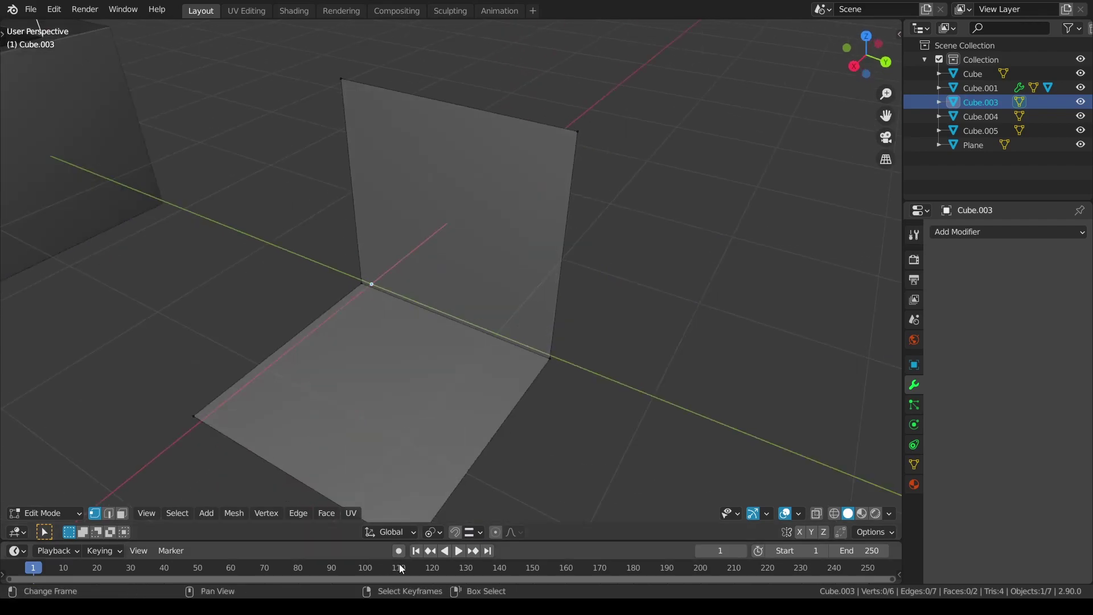
{"action": "left_click", "coordinate": [341, 79]}
{"action": "middle_click_drag", "start_coordinate": [459, 271], "coordinate": [507, 248]}
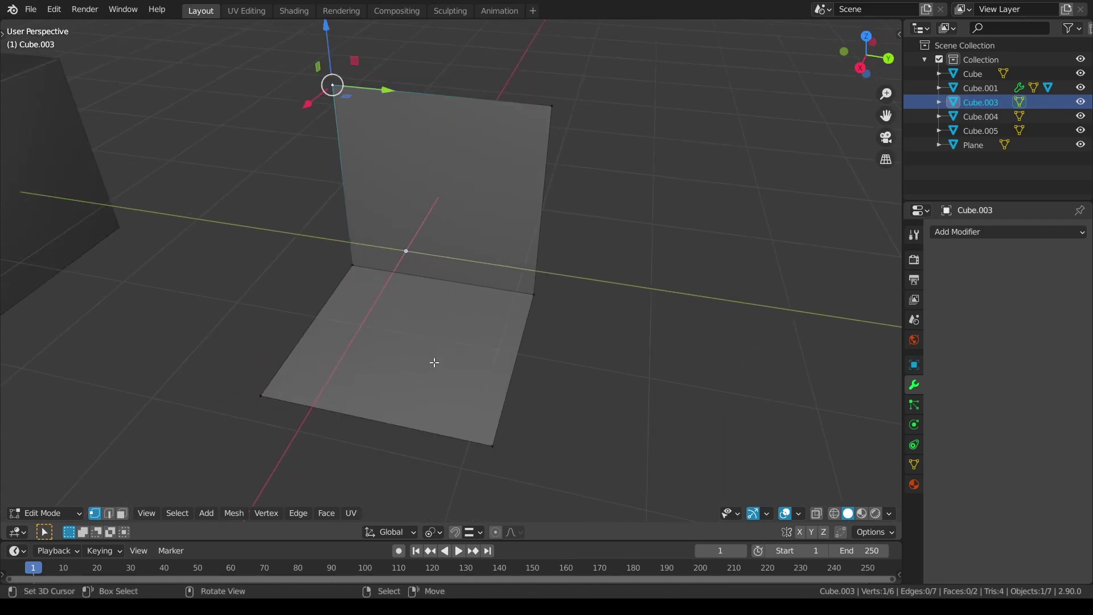
{"action": "key", "text": "g"}
{"action": "key", "text": "x"}
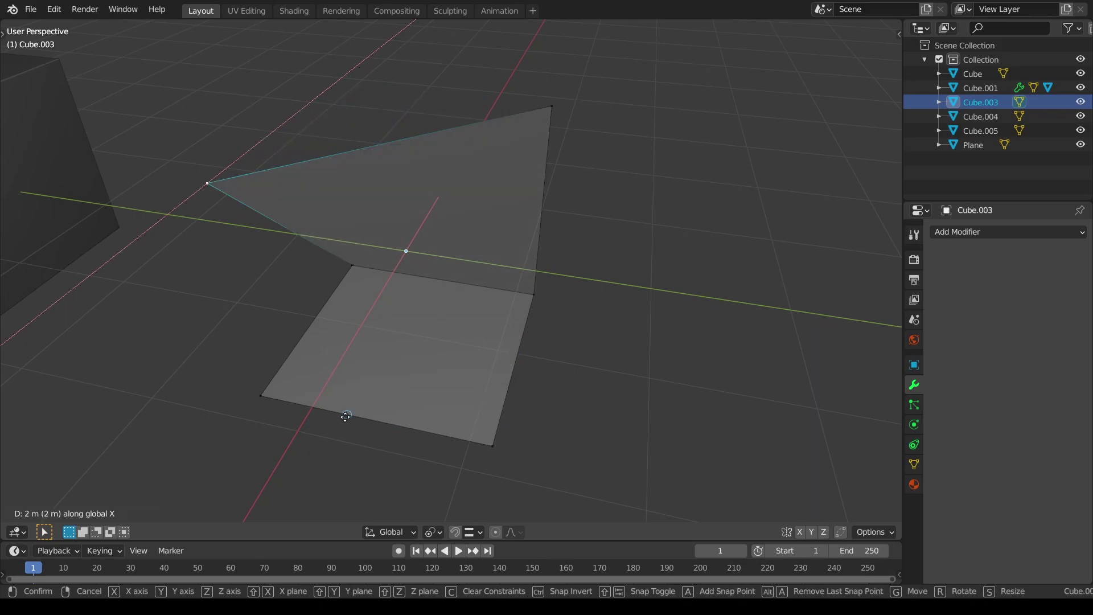
{"action": "left_click", "coordinate": [391, 421]}
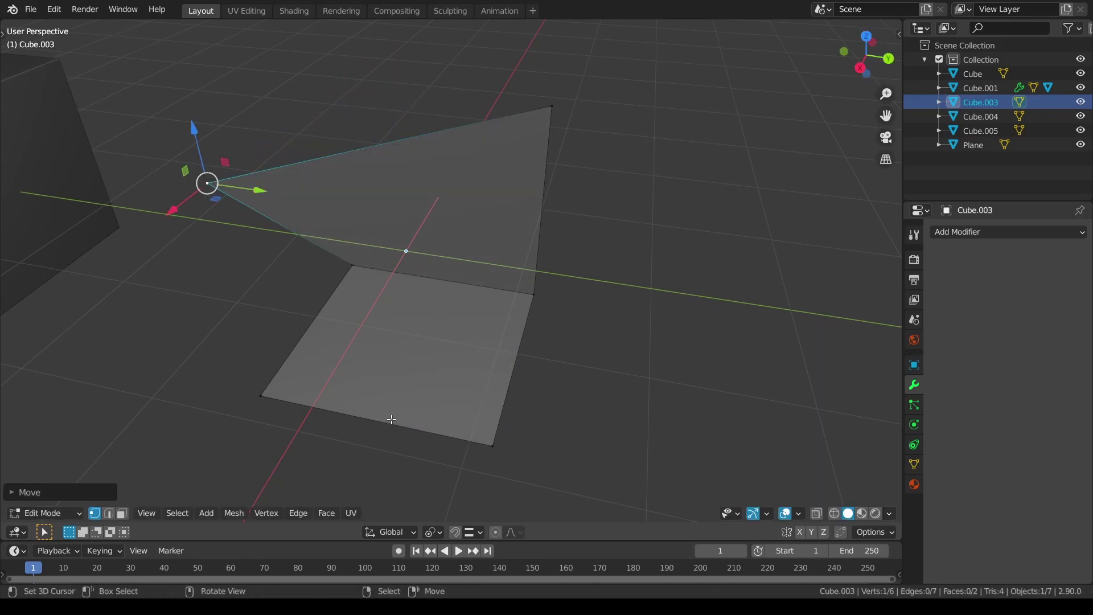